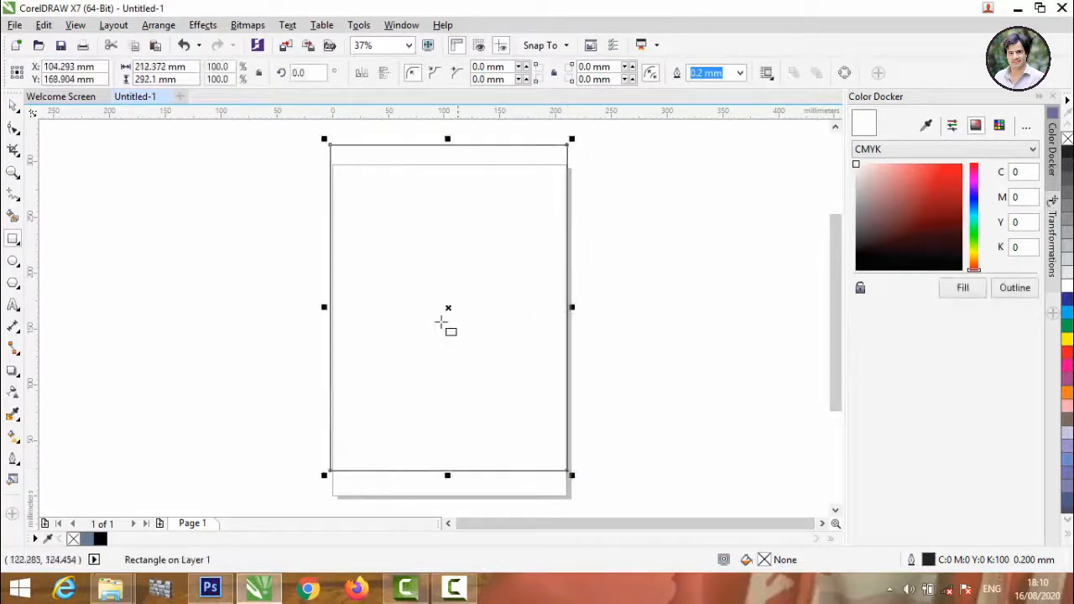
Step: Align the rectangle with the page and smart-fill it with blue-grey and no outline
{"action": "left_click_drag", "start_coordinate": [451, 307], "coordinate": [449, 329]}
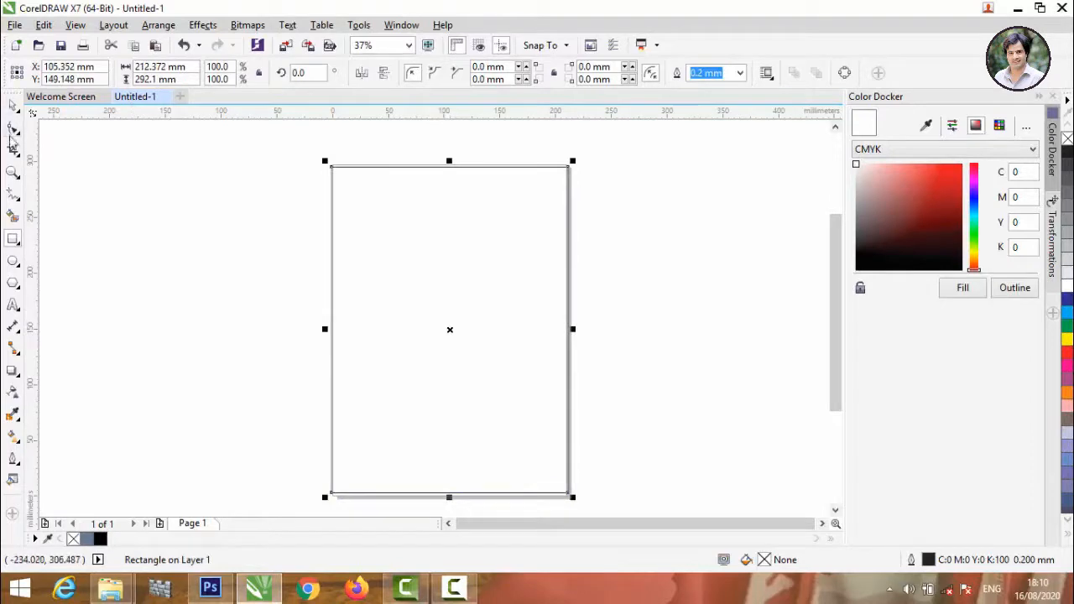
{"action": "left_click", "coordinate": [14, 215]}
{"action": "left_click", "coordinate": [464, 258]}
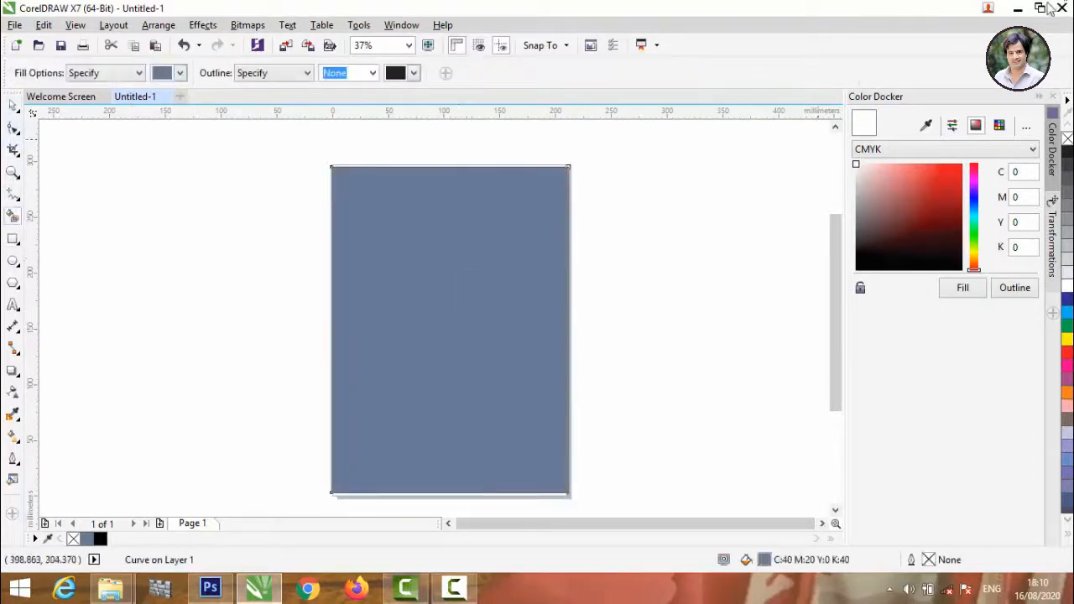
Step: Import the yellow swatch image cc (3) and the green shades image from the Colour Shades folder into the drawing
{"action": "left_click", "coordinate": [1018, 8]}
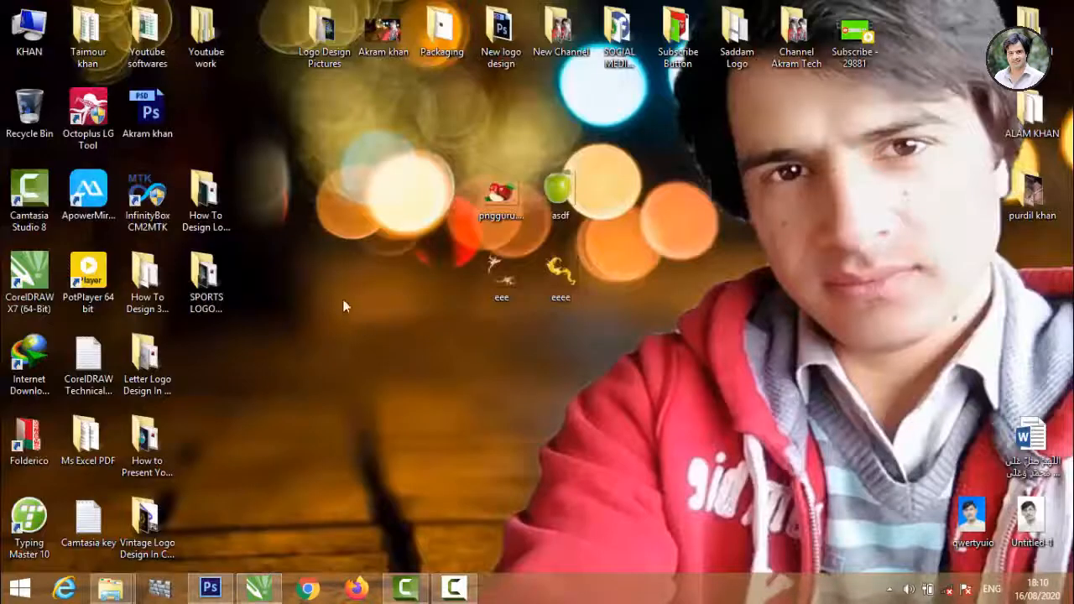
{"action": "mouse_move", "coordinate": [121, 598]}
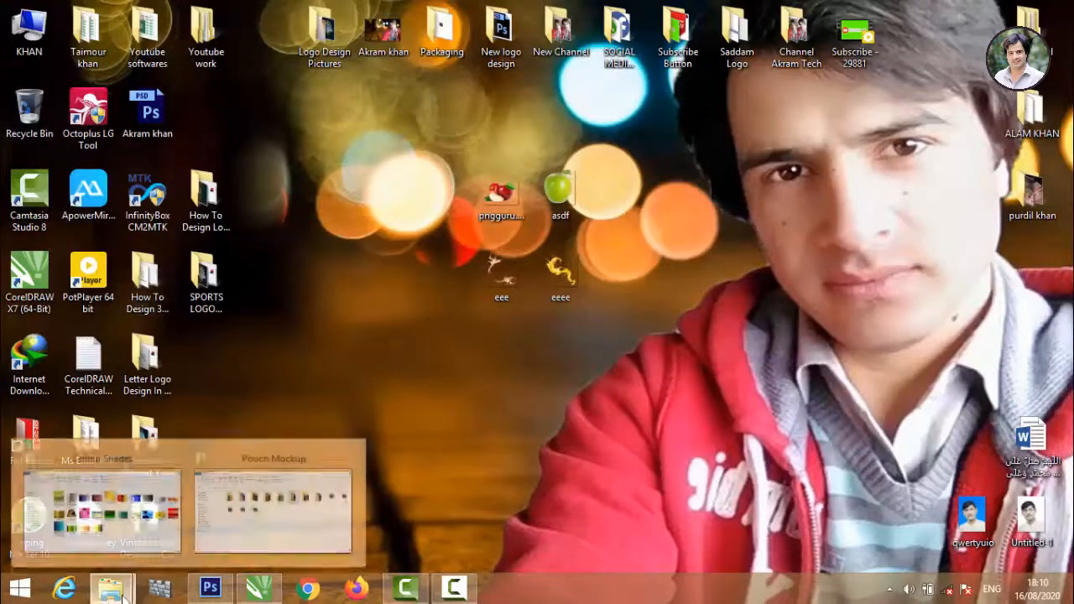
{"action": "left_click", "coordinate": [151, 531]}
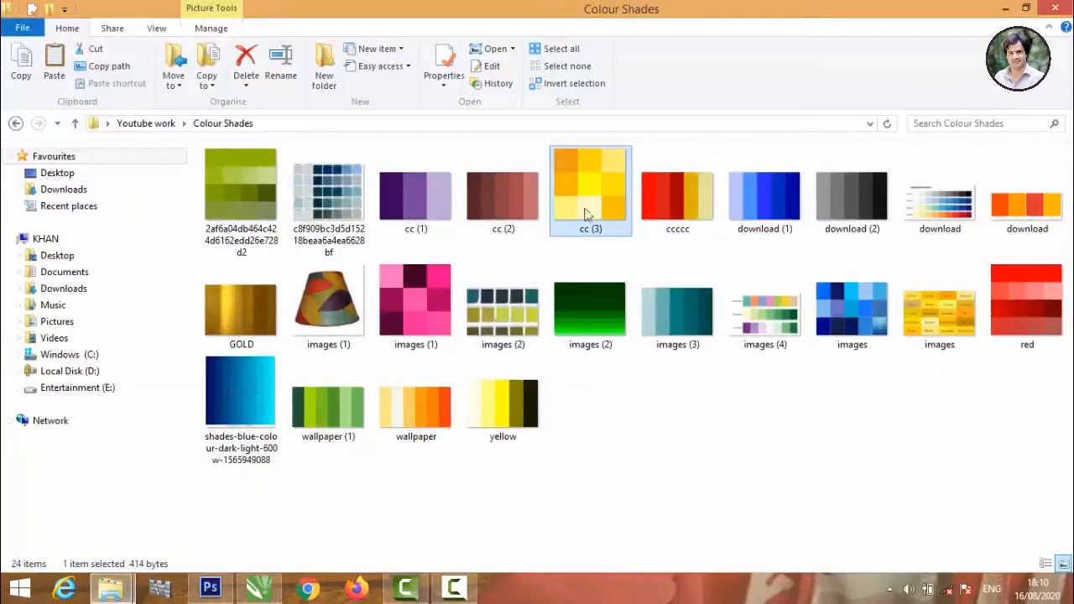
{"action": "left_click", "coordinate": [235, 182], "text": "ctrl"}
{"action": "left_click_drag", "start_coordinate": [579, 225], "coordinate": [281, 307]}
{"action": "scroll", "coordinate": [276, 297], "scroll_direction": "down", "scroll_amount": 3}
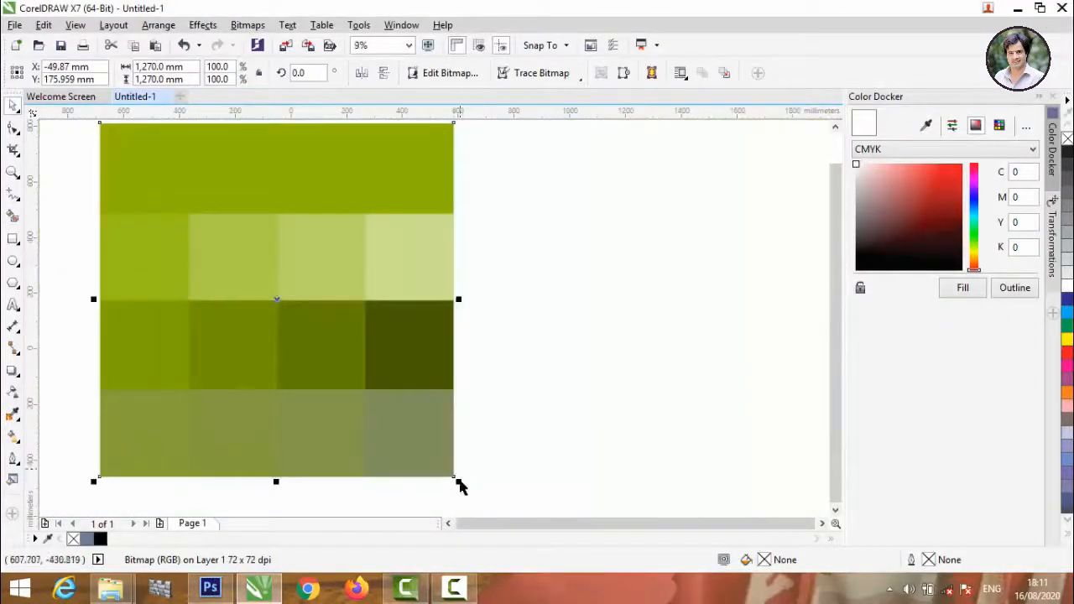
Step: Shrink the green shades image to about 231 mm square and place both swatch images to the right of the page
{"action": "left_click_drag", "start_coordinate": [460, 485], "coordinate": [389, 341]}
{"action": "left_click_drag", "start_coordinate": [286, 290], "coordinate": [428, 298]}
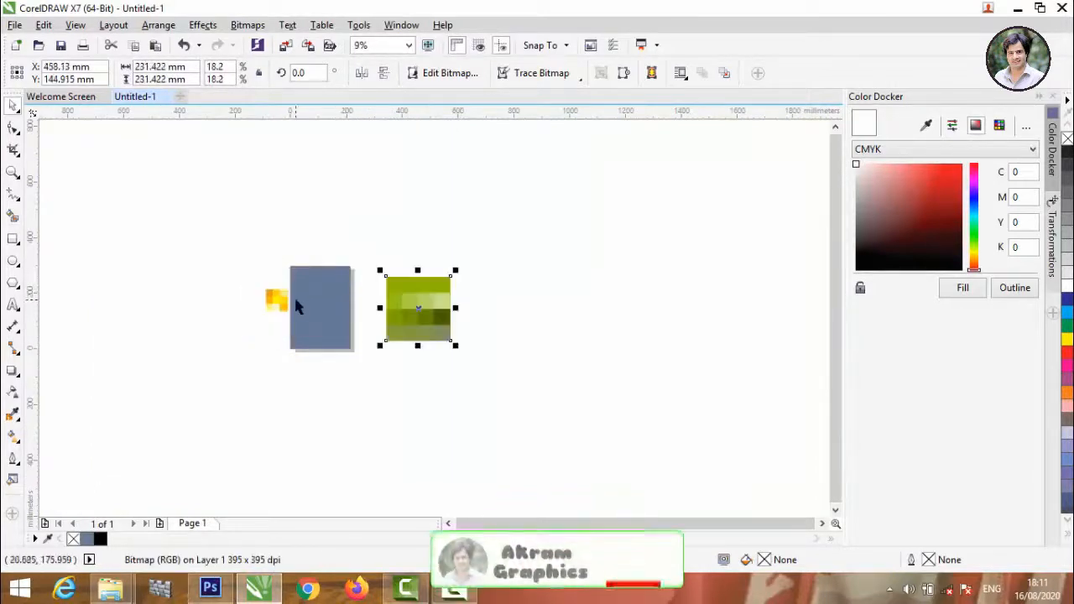
{"action": "left_click", "coordinate": [282, 299]}
{"action": "left_click_drag", "start_coordinate": [282, 299], "coordinate": [406, 266]}
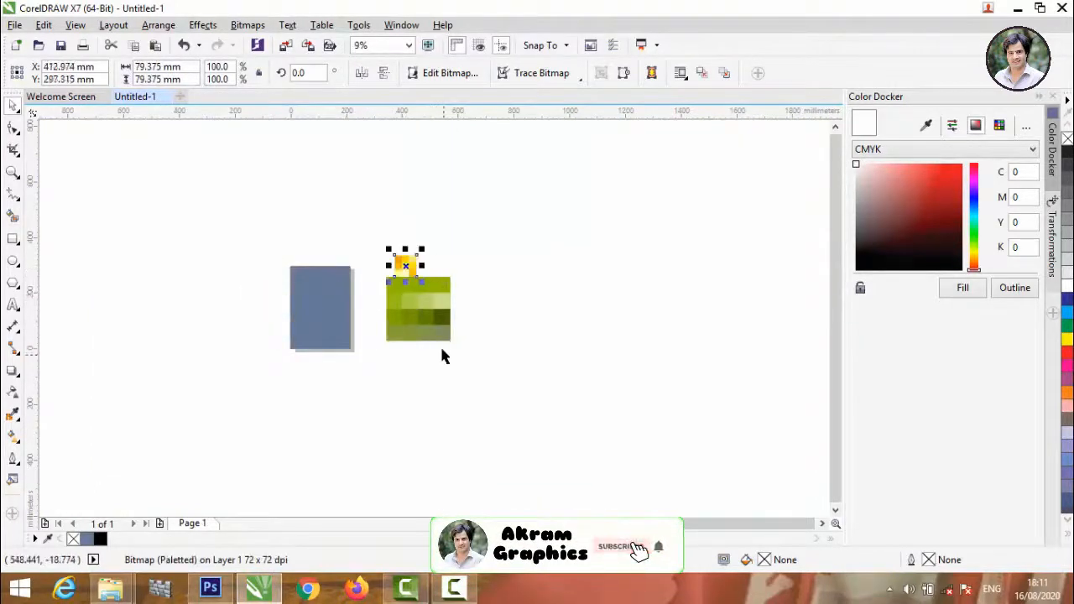
{"action": "left_click", "coordinate": [430, 319]}
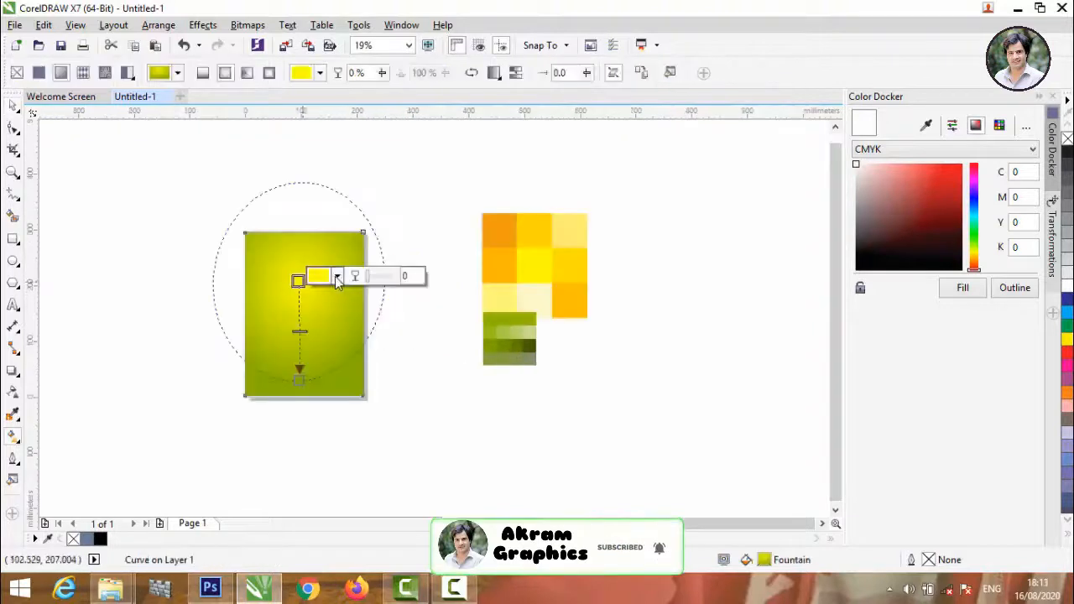
Step: Set the centre colour of the rectangle's radial fountain fill to yellow #FFF240
{"action": "left_click", "coordinate": [338, 278]}
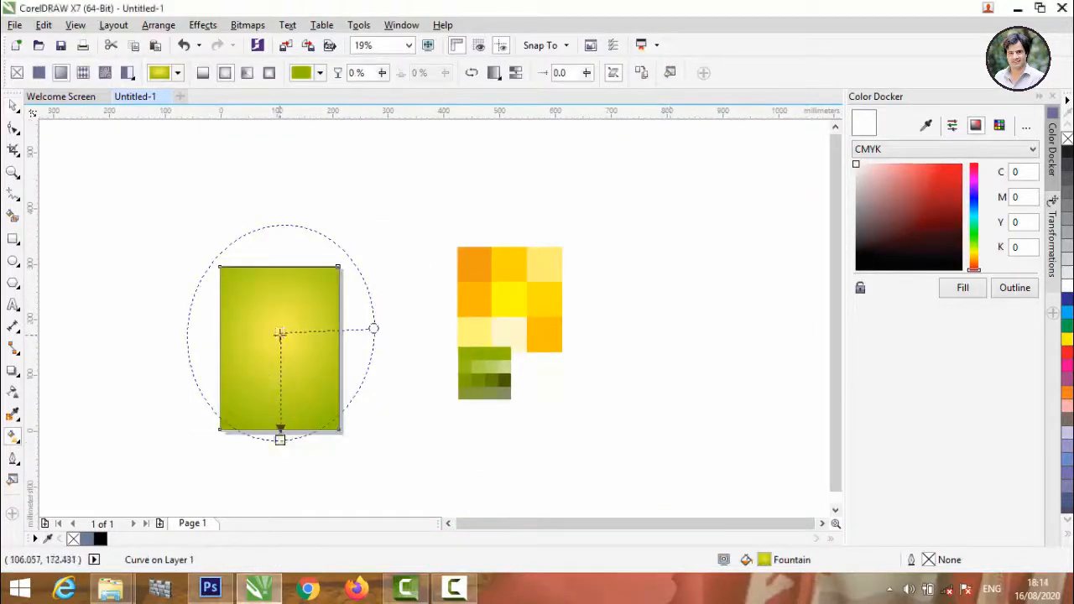
{"action": "left_click", "coordinate": [281, 331]}
{"action": "left_click", "coordinate": [319, 328]}
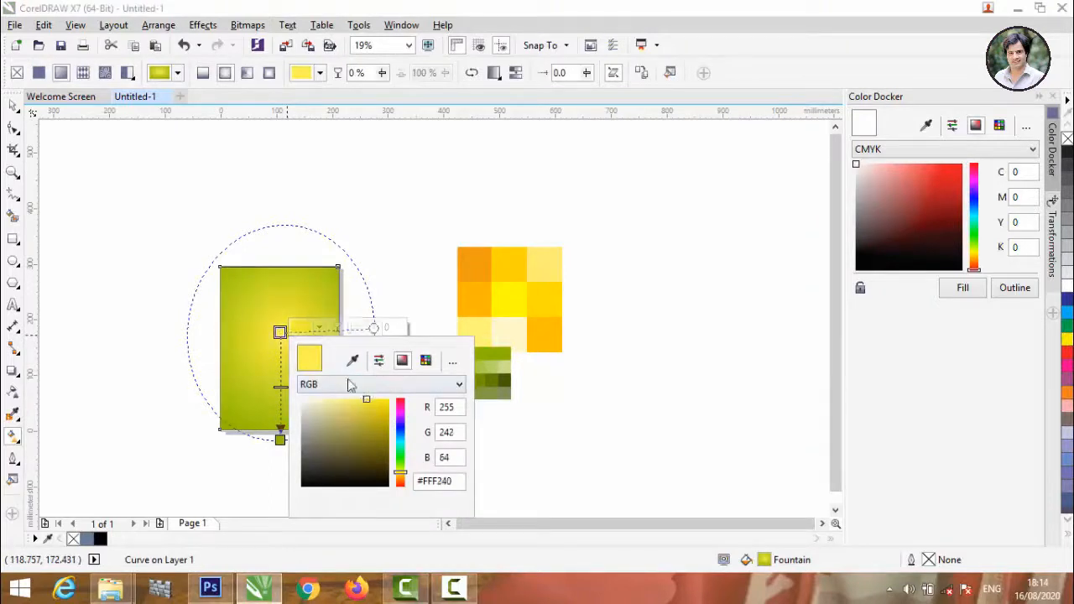
{"action": "left_click", "coordinate": [13, 106]}
{"action": "left_click", "coordinate": [109, 190]}
{"action": "scroll", "coordinate": [271, 377], "scroll_direction": "up", "scroll_amount": 1}
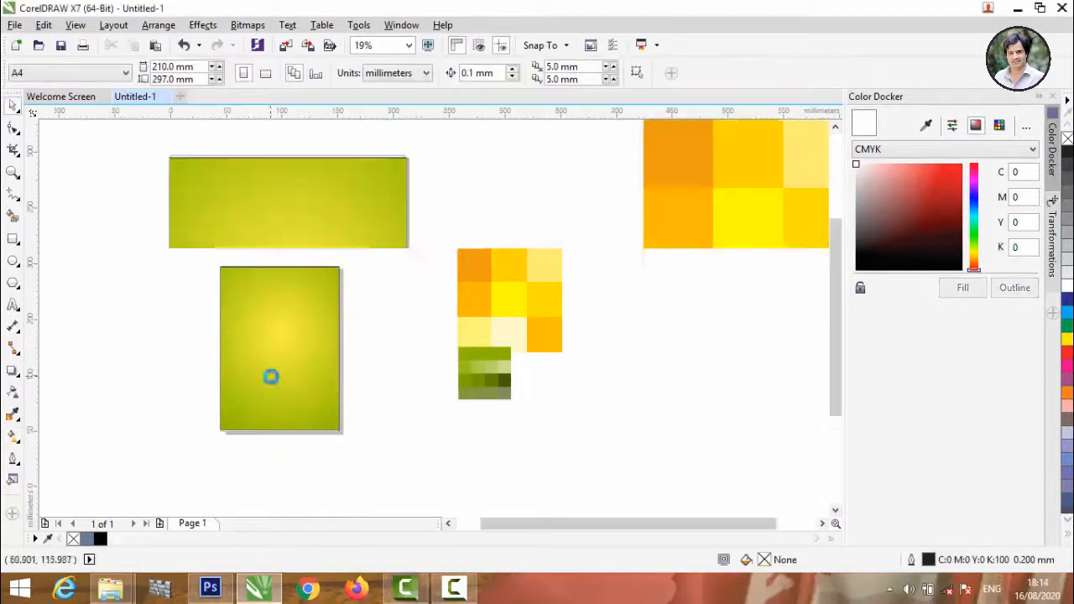
{"action": "scroll", "coordinate": [367, 303], "scroll_direction": "down", "scroll_amount": 1}
{"action": "scroll", "coordinate": [305, 331], "scroll_direction": "up", "scroll_amount": 1}
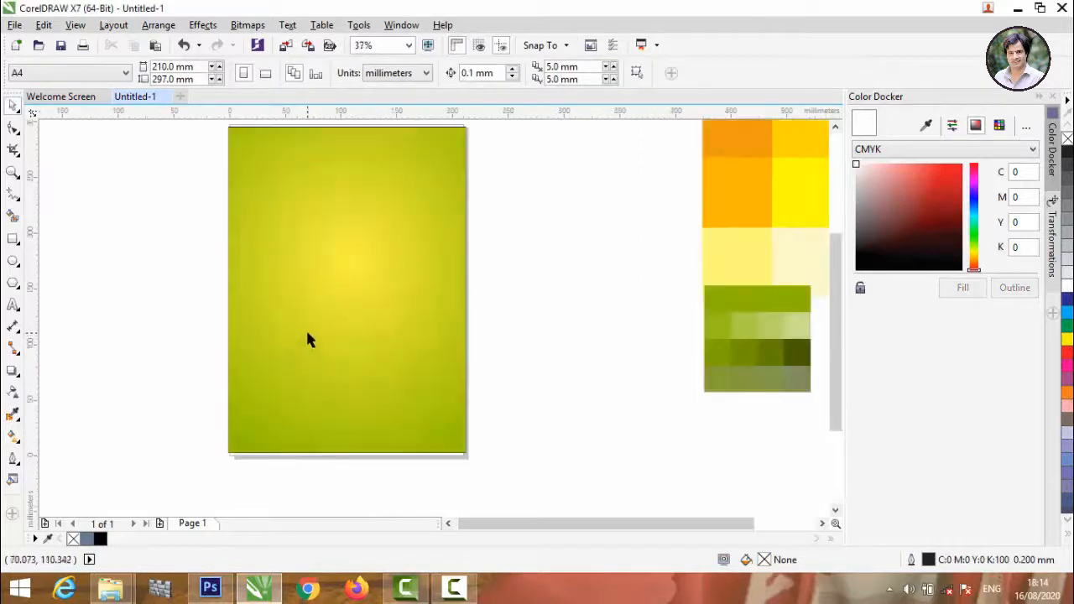
Step: Import the four desktop images, the red apples, the green apple asdf and the splashes eee and eeee, into the drawing
{"action": "left_click", "coordinate": [1018, 8]}
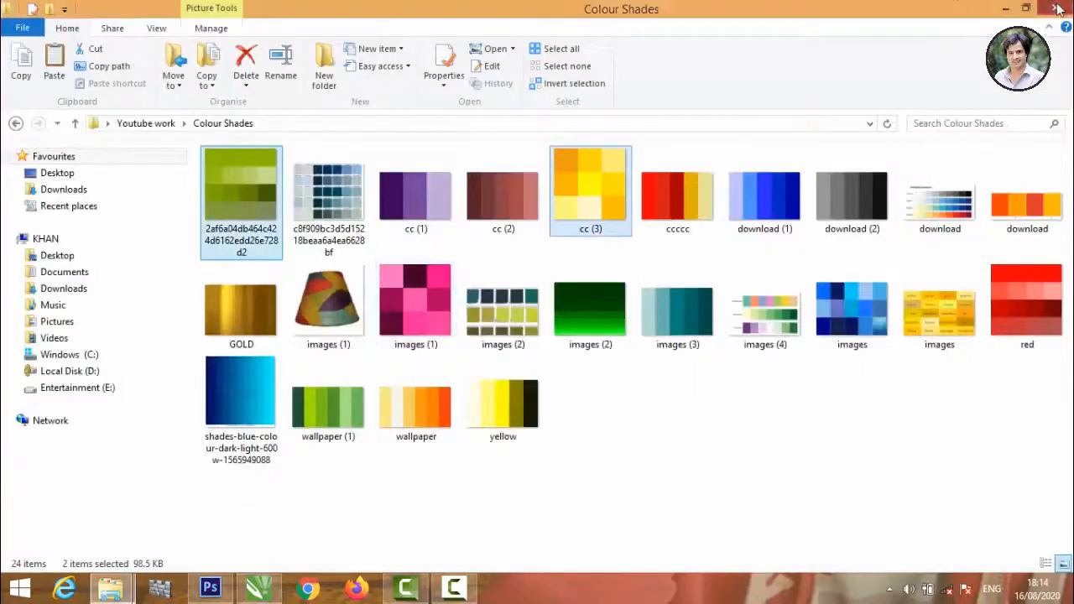
{"action": "left_click", "coordinate": [1055, 8]}
{"action": "left_click_drag", "start_coordinate": [419, 113], "coordinate": [630, 340]}
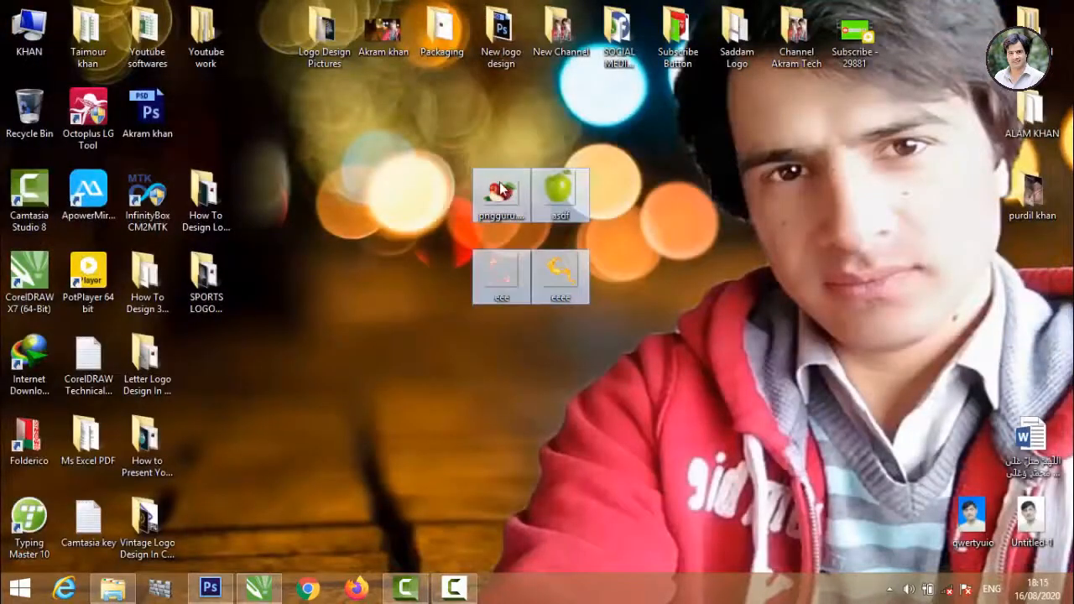
{"action": "left_click_drag", "start_coordinate": [502, 190], "coordinate": [320, 250]}
{"action": "scroll", "coordinate": [575, 285], "scroll_direction": "down", "scroll_amount": 2}
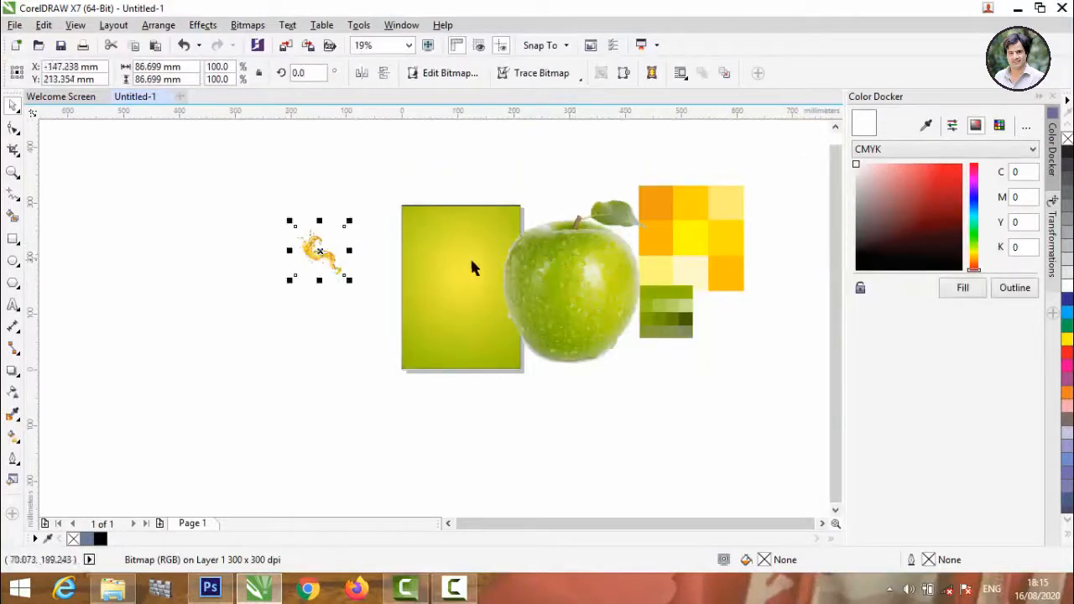
Step: Move the green apple to the right of the page and the pink splash image to the left of it
{"action": "left_click_drag", "start_coordinate": [557, 289], "coordinate": [468, 340]}
{"action": "left_click", "coordinate": [420, 333]}
{"action": "left_click", "coordinate": [485, 360]}
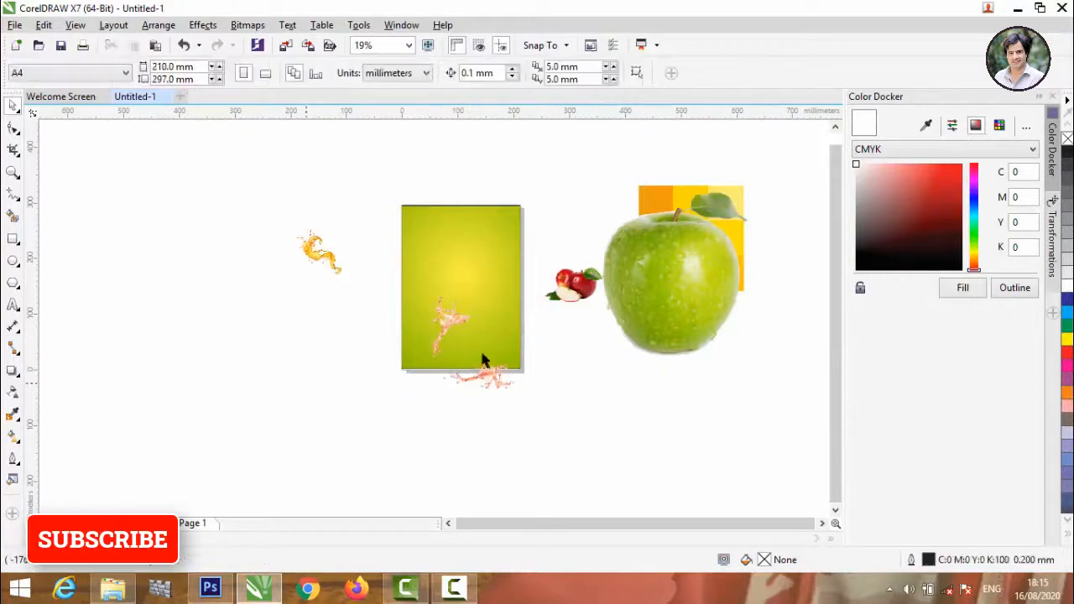
{"action": "left_click", "coordinate": [560, 289]}
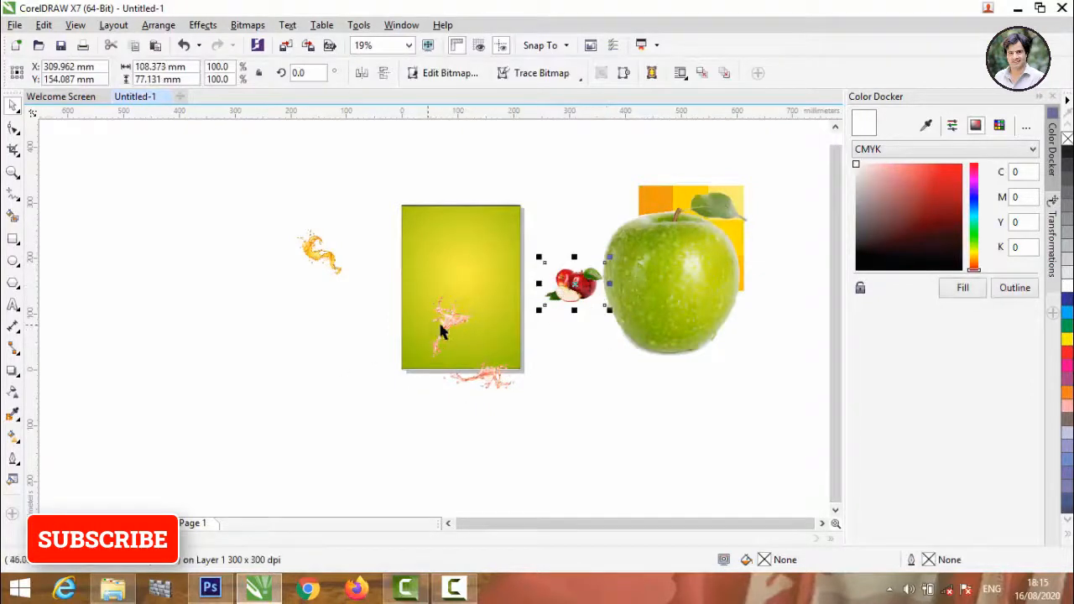
{"action": "left_click_drag", "start_coordinate": [439, 326], "coordinate": [314, 294]}
Step: Place the red apples on the lower half of the page and enlarge them to about 204 × 145 mm
{"action": "left_click_drag", "start_coordinate": [593, 290], "coordinate": [470, 308]}
{"action": "scroll", "coordinate": [470, 308], "scroll_direction": "up", "scroll_amount": 5}
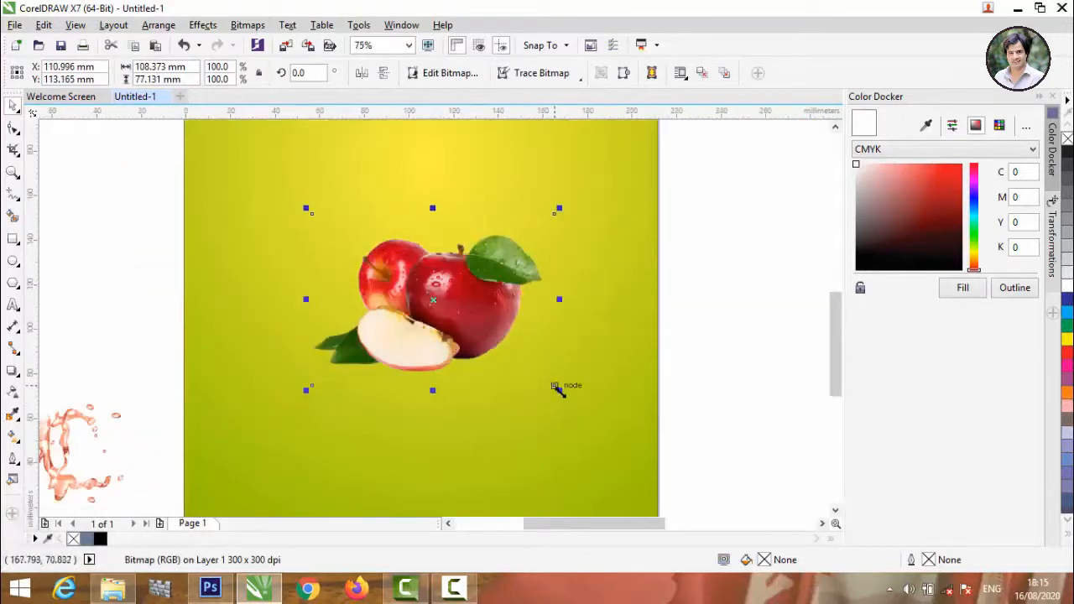
{"action": "left_click_drag", "start_coordinate": [559, 389], "coordinate": [615, 430]}
{"action": "left_click_drag", "start_coordinate": [447, 308], "coordinate": [447, 357]}
{"action": "scroll", "coordinate": [447, 356], "scroll_direction": "down", "scroll_amount": 2}
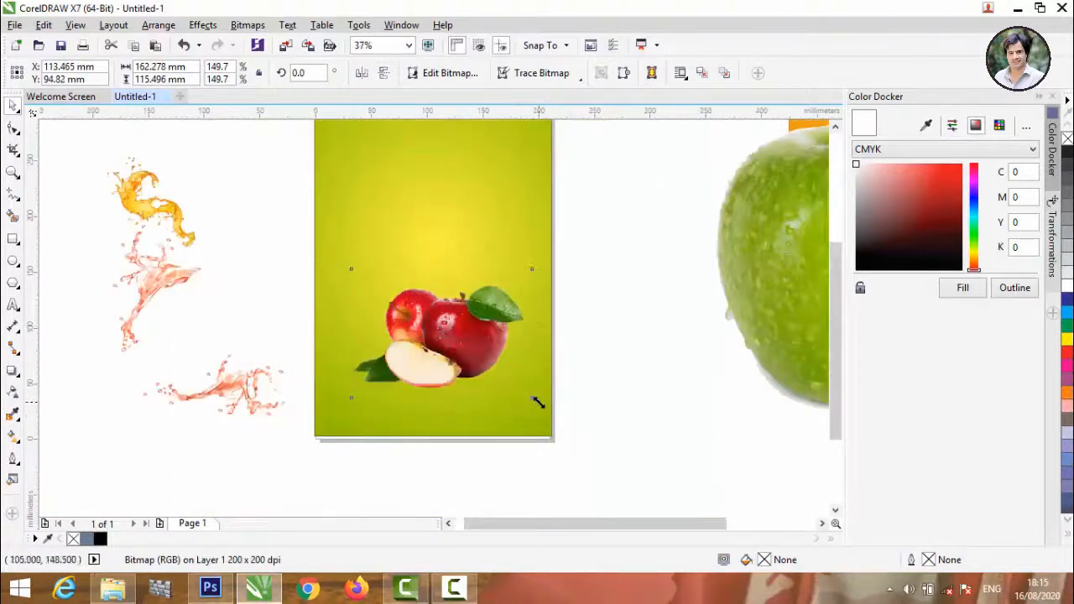
{"action": "left_click_drag", "start_coordinate": [538, 403], "coordinate": [560, 418]}
{"action": "left_click_drag", "start_coordinate": [477, 343], "coordinate": [485, 342]}
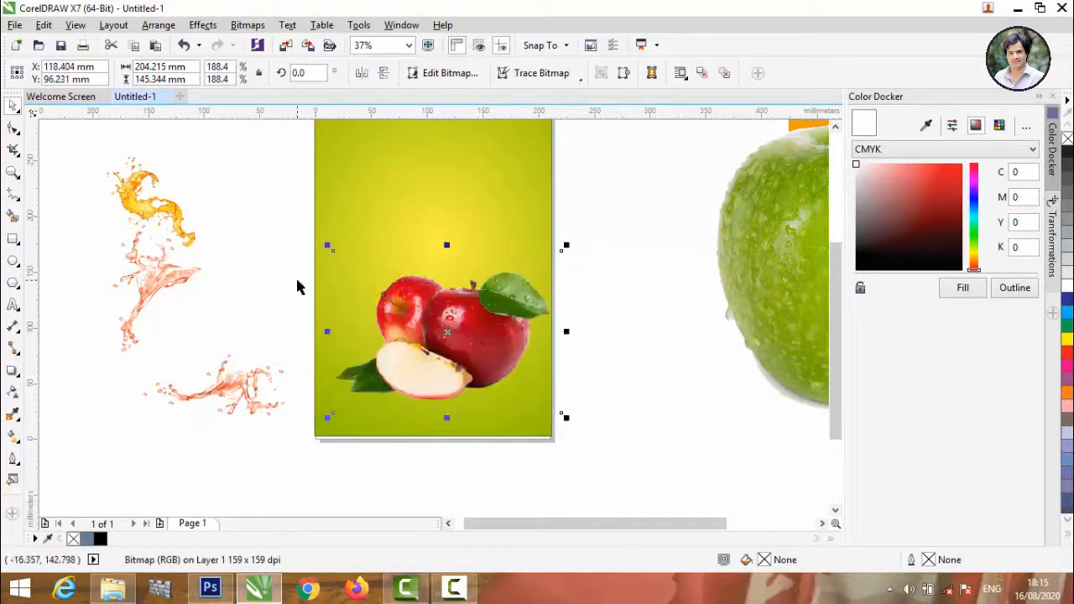
Step: Position the pink splash over the red apples and enlarge it to about 215 × 228 mm
{"action": "left_click", "coordinate": [294, 275]}
{"action": "left_click_drag", "start_coordinate": [150, 280], "coordinate": [379, 276]}
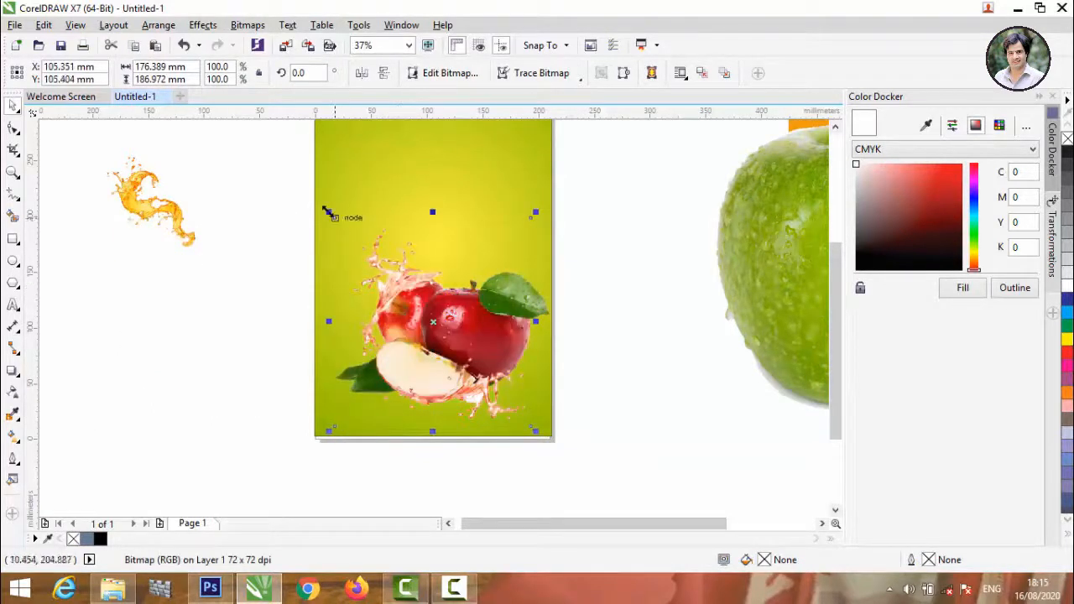
{"action": "left_click_drag", "start_coordinate": [327, 212], "coordinate": [323, 206]}
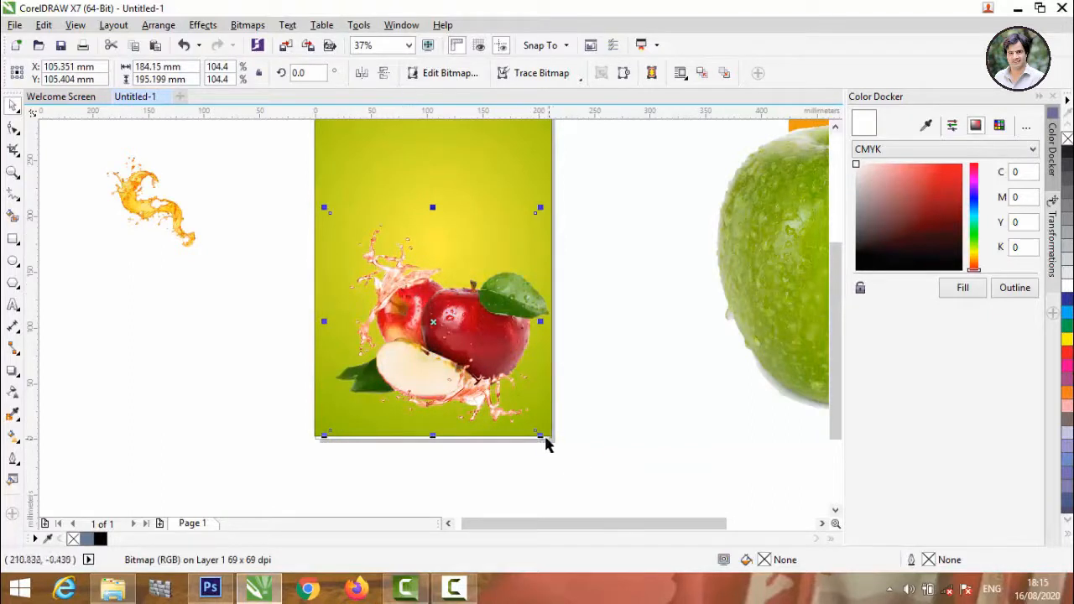
{"action": "left_click_drag", "start_coordinate": [539, 435], "coordinate": [557, 454]}
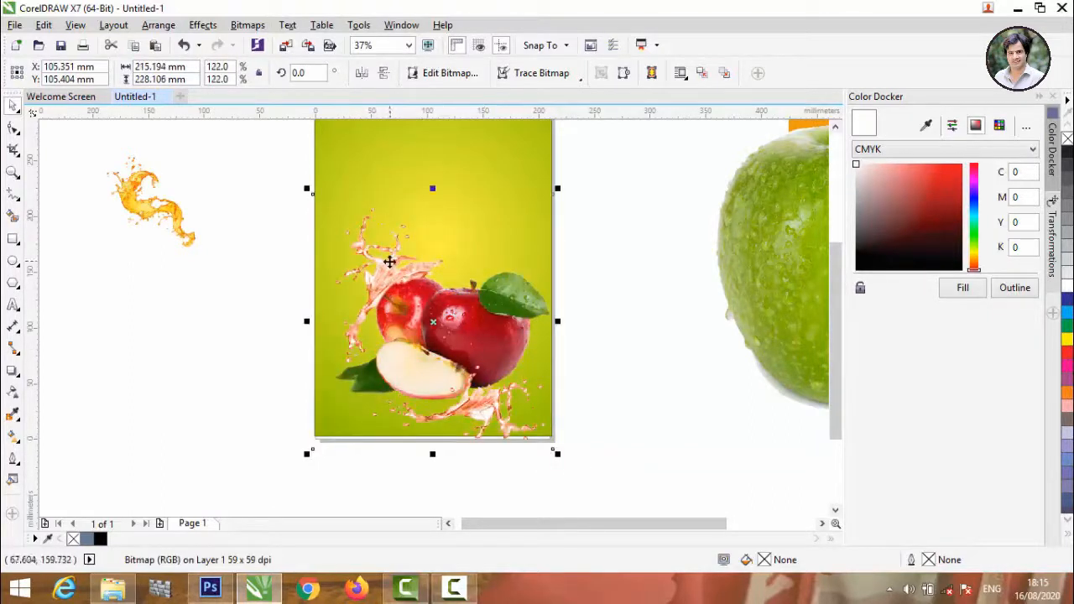
Step: Send the pink splash back one level in the stacking order, behind the red apples
{"action": "right_click", "coordinate": [390, 266]}
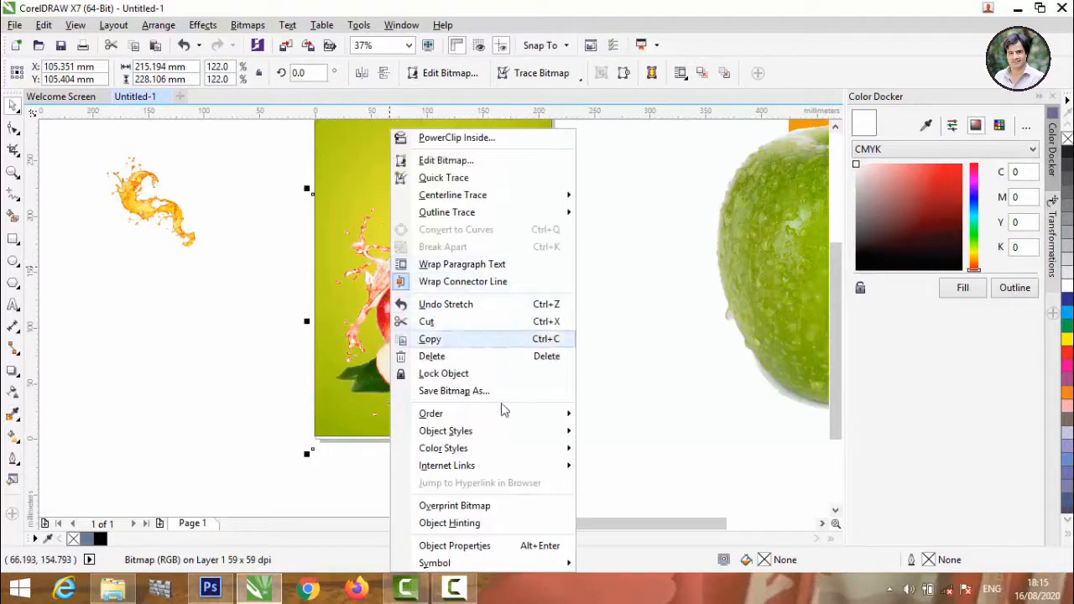
{"action": "mouse_move", "coordinate": [508, 417]}
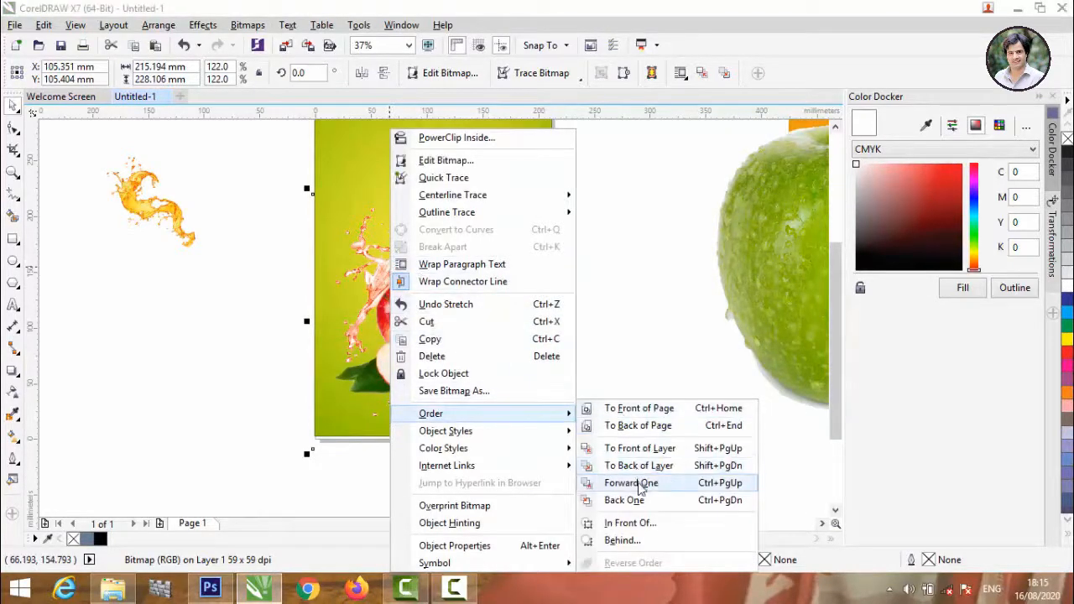
{"action": "left_click", "coordinate": [639, 501]}
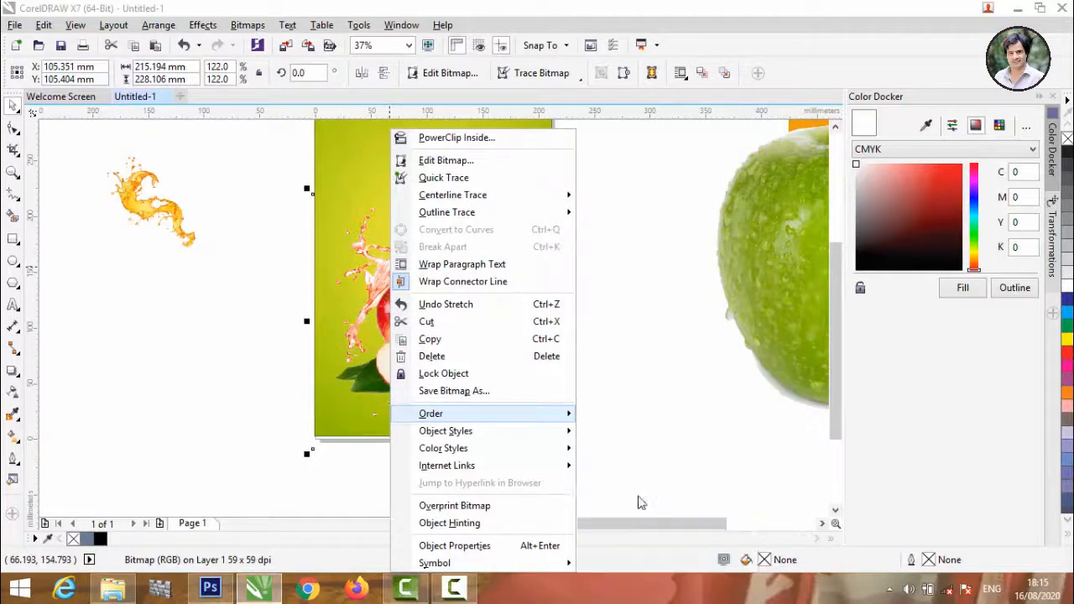
{"action": "left_click", "coordinate": [647, 329]}
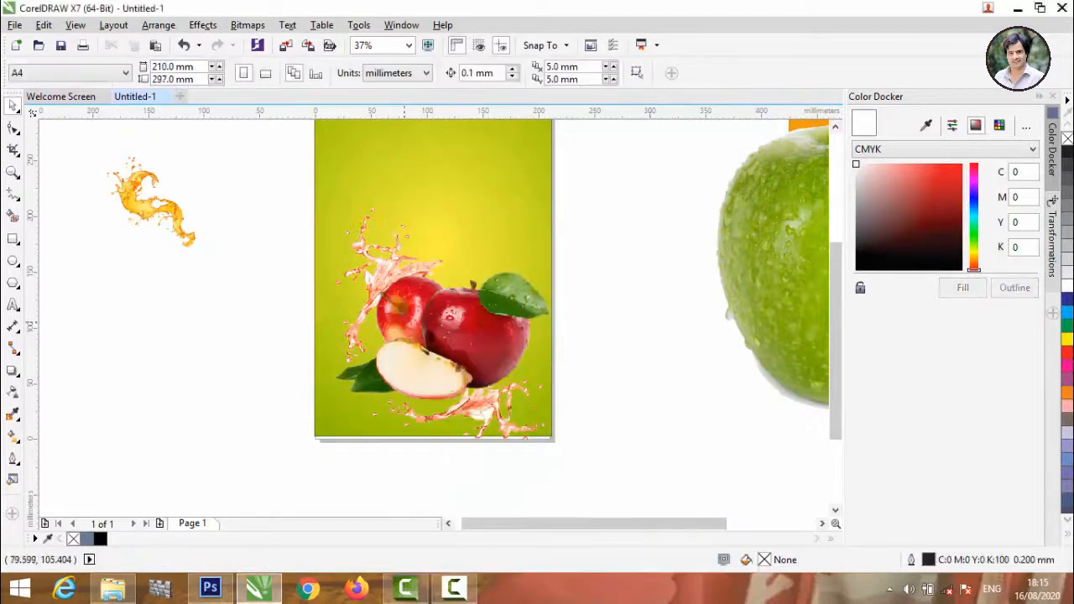
Step: Shift the pink splash slightly upward and to the left so it meets the underside of the red apples
{"action": "scroll", "coordinate": [434, 453], "scroll_direction": "up", "scroll_amount": 4}
{"action": "left_click", "coordinate": [496, 356]}
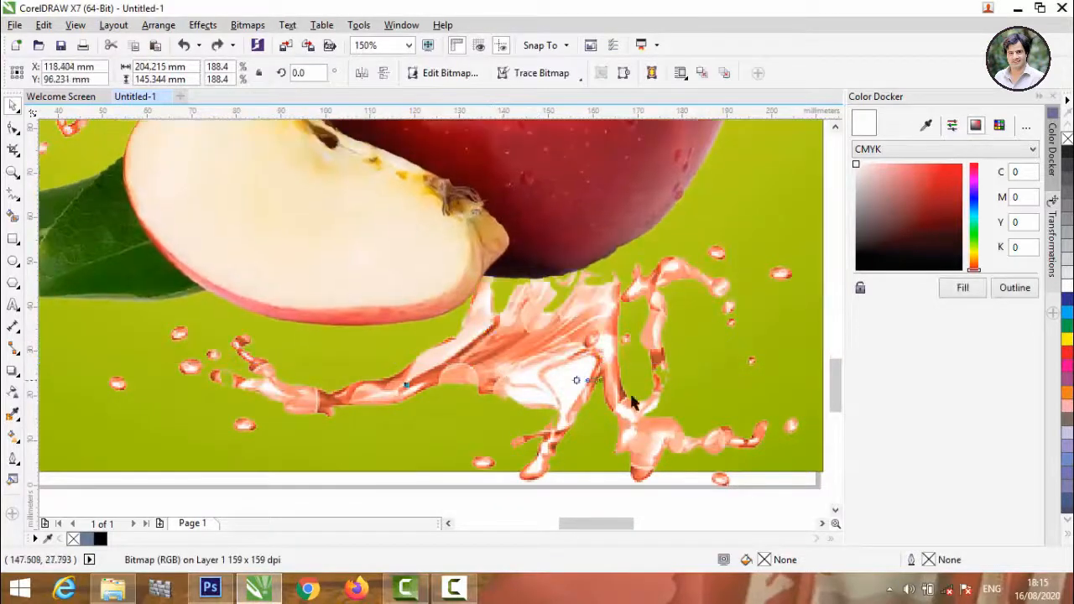
{"action": "key", "text": "ctrl+z"}
{"action": "key", "text": "ctrl+shift+z"}
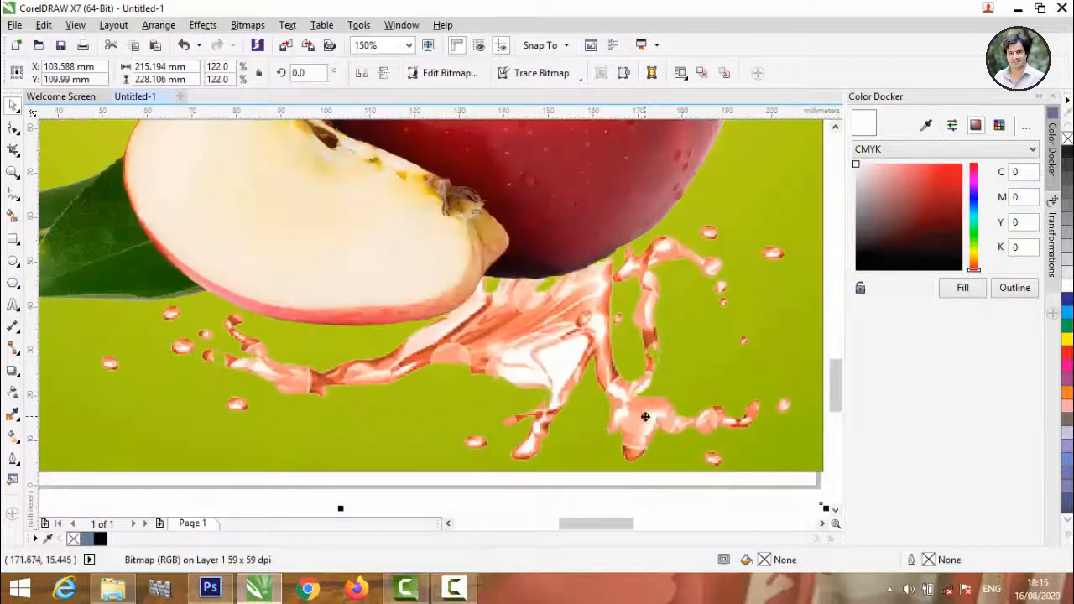
{"action": "left_click_drag", "start_coordinate": [646, 414], "coordinate": [645, 405]}
{"action": "scroll", "coordinate": [646, 406], "scroll_direction": "down", "scroll_amount": 2}
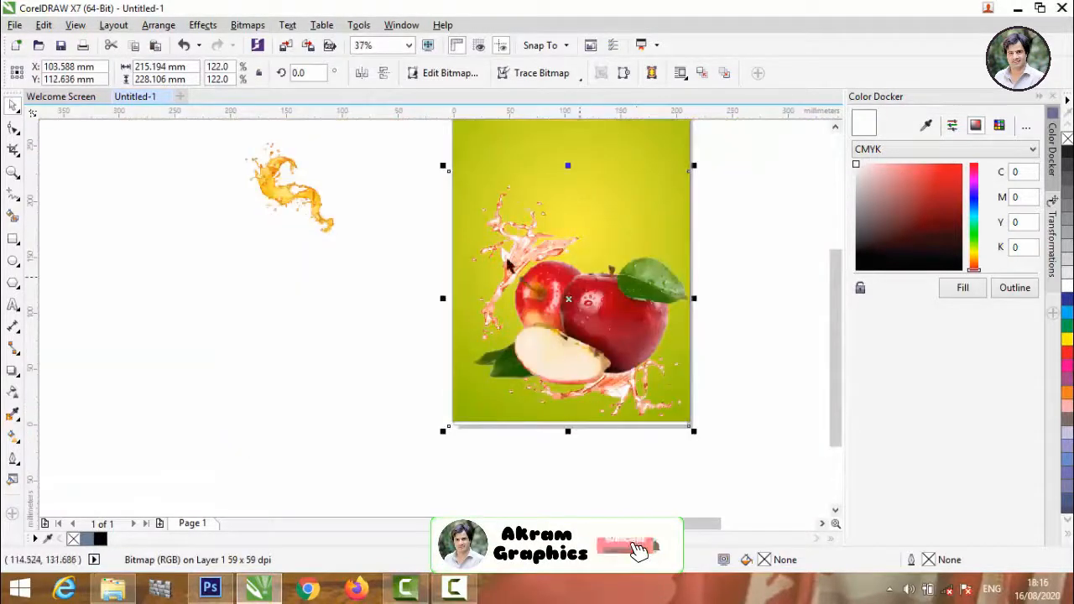
{"action": "left_click", "coordinate": [395, 246]}
{"action": "left_click", "coordinate": [475, 255]}
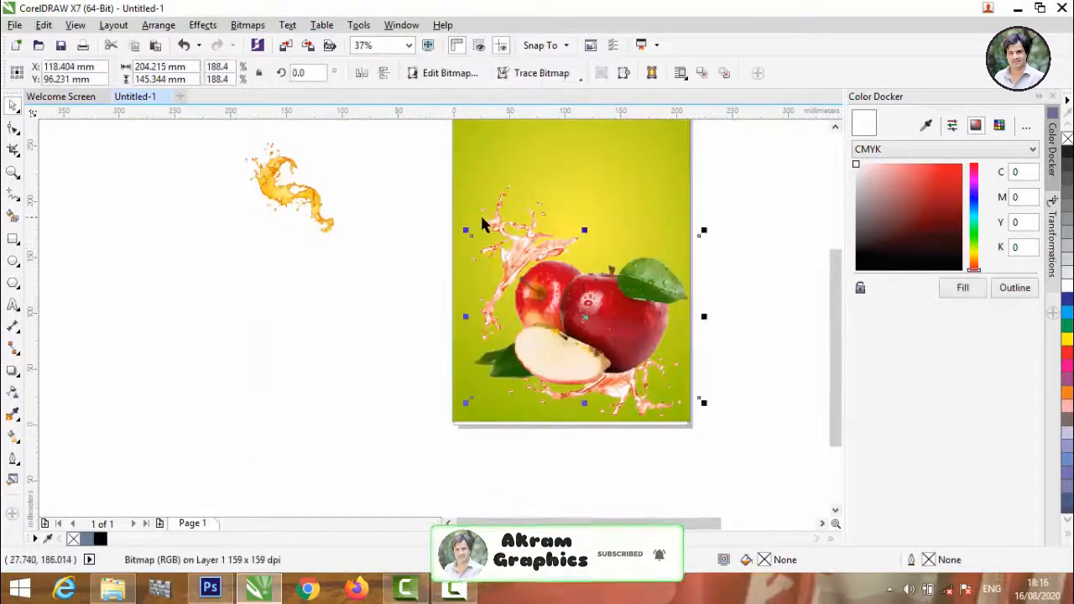
{"action": "left_click_drag", "start_coordinate": [470, 236], "coordinate": [466, 230]}
Step: Scale the pink splash down slightly from its upper-left corner so it fits within the page width
{"action": "left_click", "coordinate": [491, 224]}
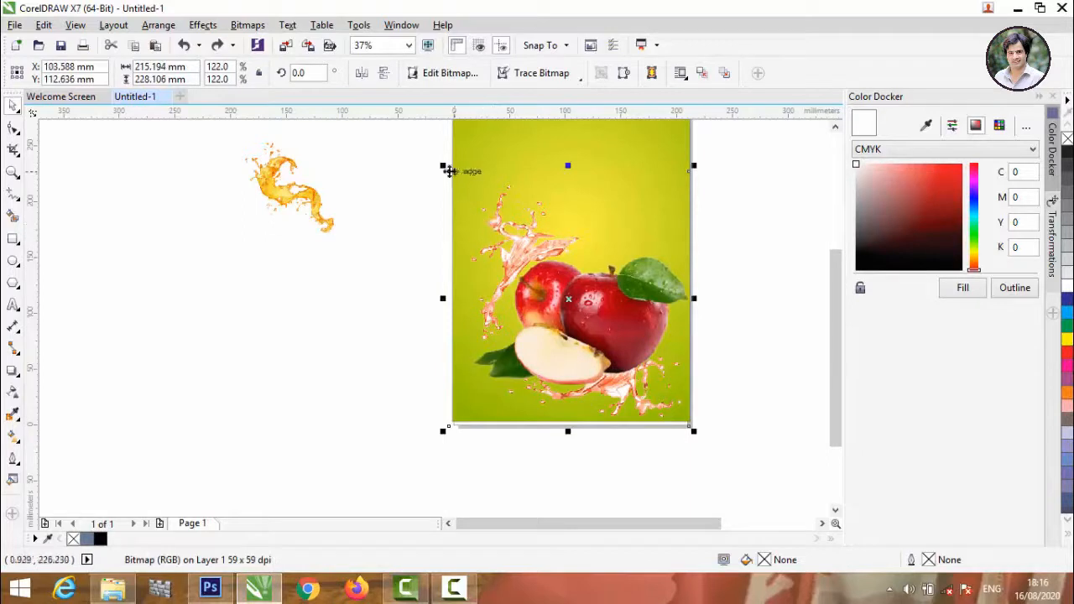
{"action": "left_click_drag", "start_coordinate": [442, 164], "coordinate": [453, 178]}
{"action": "left_click", "coordinate": [349, 214]}
{"action": "scroll", "coordinate": [294, 239], "scroll_direction": "down", "scroll_amount": 2}
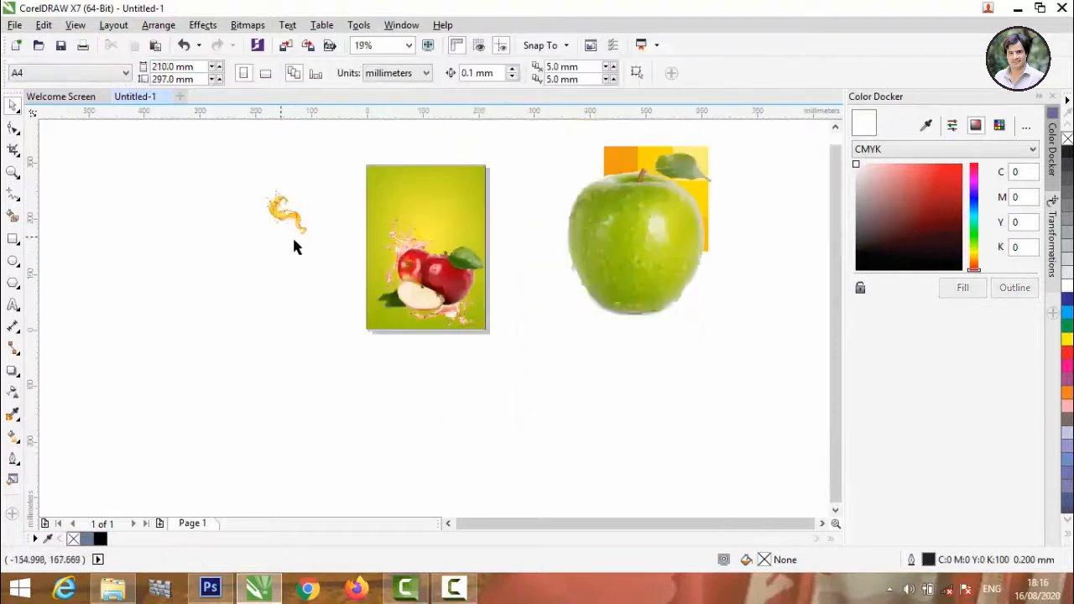
Step: Move the green apple onto the page, scale it to about 87 × 97 mm, and place it beside the red apples
{"action": "left_click", "coordinate": [599, 265]}
{"action": "left_click_drag", "start_coordinate": [582, 260], "coordinate": [392, 240]}
{"action": "scroll", "coordinate": [392, 240], "scroll_direction": "up", "scroll_amount": 2}
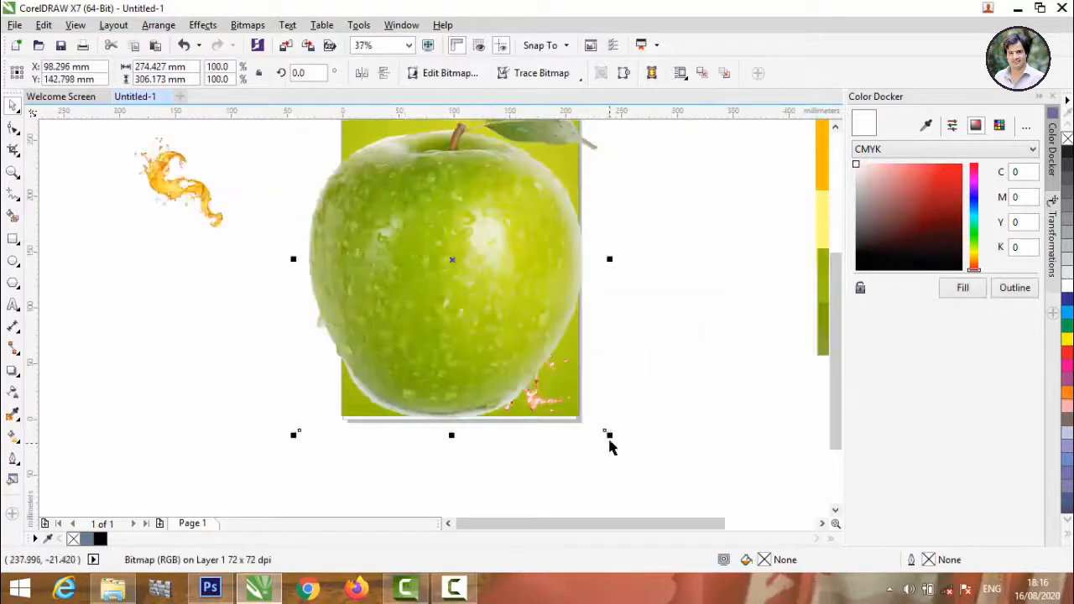
{"action": "left_click_drag", "start_coordinate": [610, 435], "coordinate": [505, 317]}
{"action": "left_click_drag", "start_coordinate": [473, 265], "coordinate": [398, 334]}
{"action": "scroll", "coordinate": [394, 284], "scroll_direction": "up", "scroll_amount": 2}
Step: Try sending the green apple to the back of the page, and undo that order change
{"action": "right_click", "coordinate": [402, 334]}
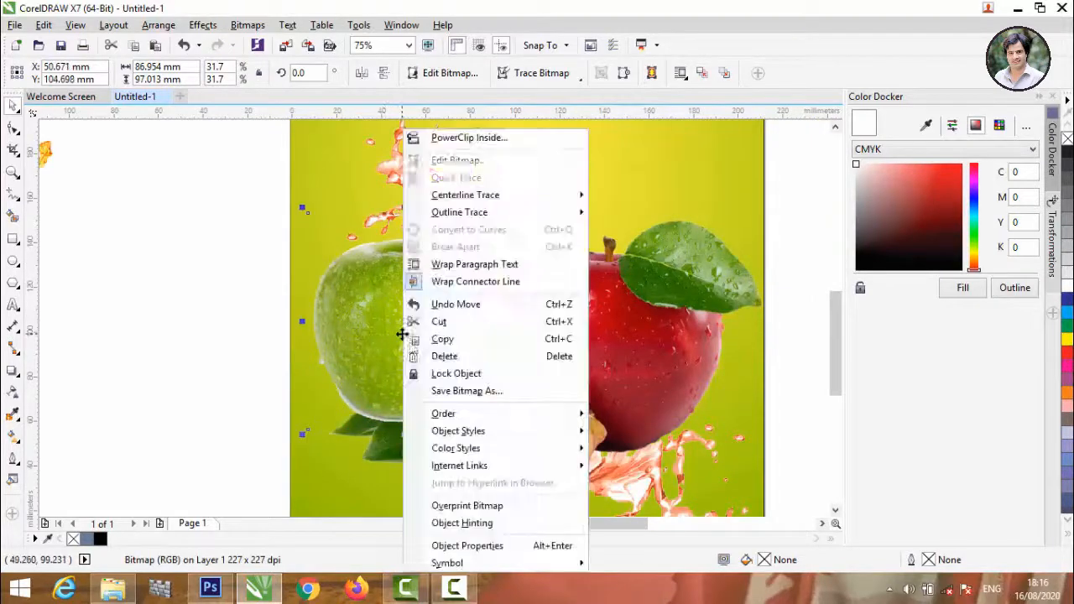
{"action": "mouse_move", "coordinate": [579, 413]}
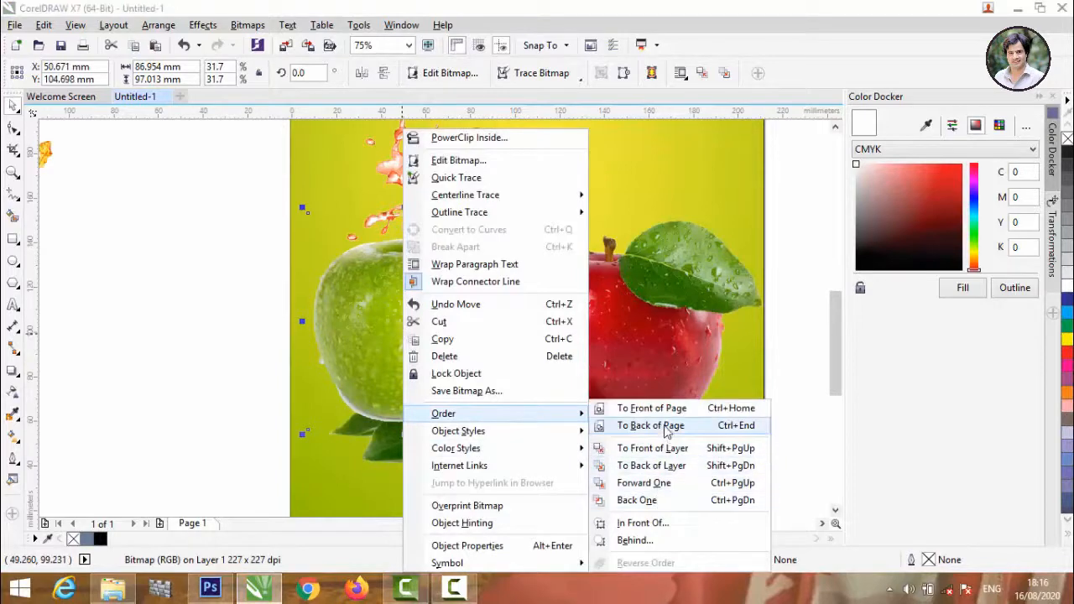
{"action": "left_click", "coordinate": [652, 426]}
{"action": "key", "text": "ctrl+z"}
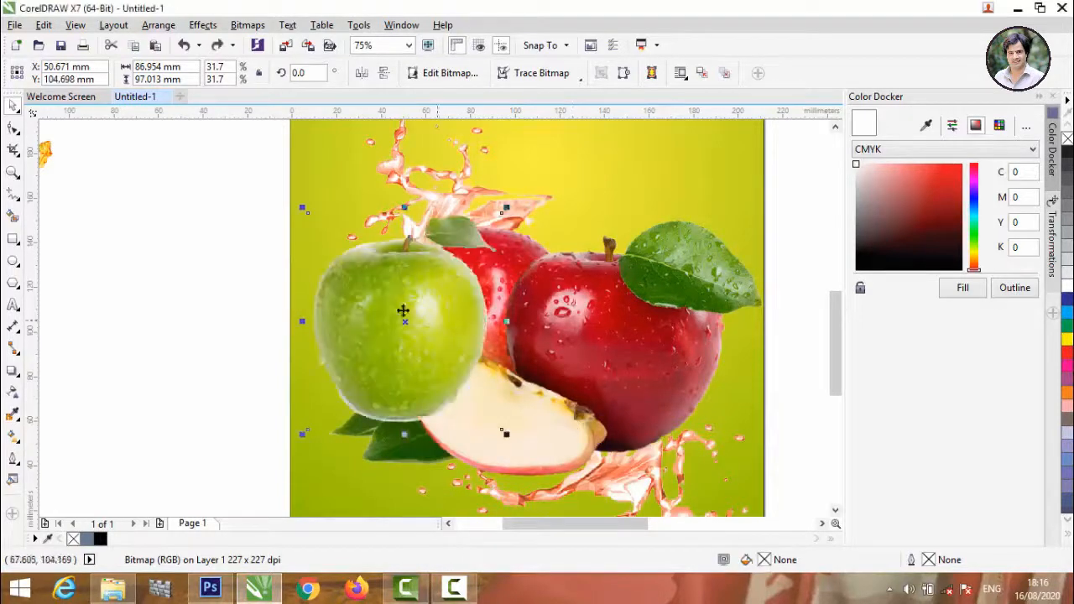
Step: Send the green apple back one level in the stacking order, behind the red apples
{"action": "right_click", "coordinate": [387, 316]}
{"action": "mouse_move", "coordinate": [523, 420]}
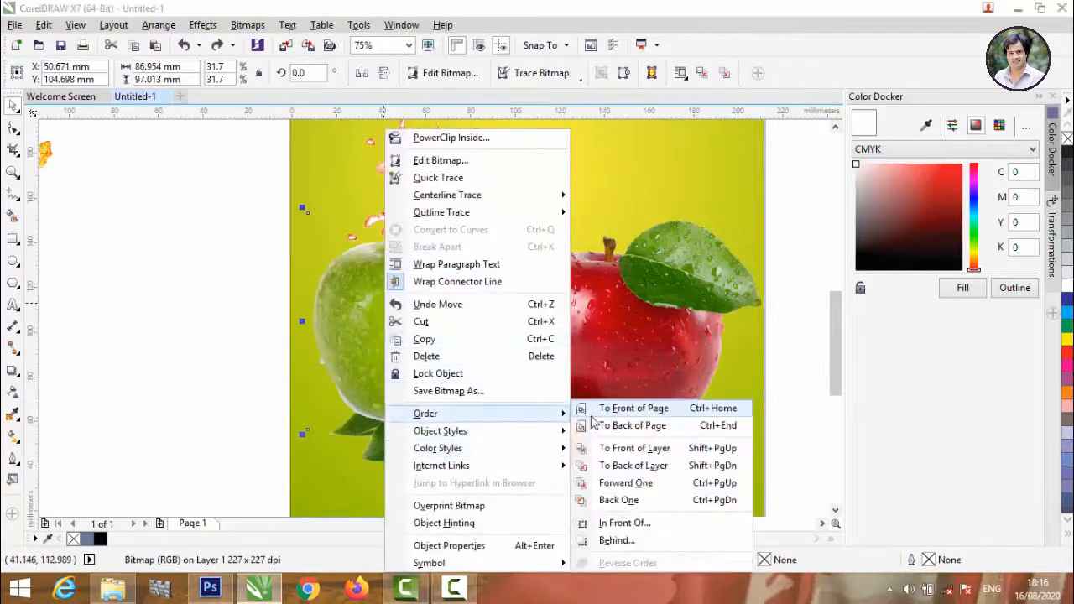
{"action": "left_click", "coordinate": [619, 501]}
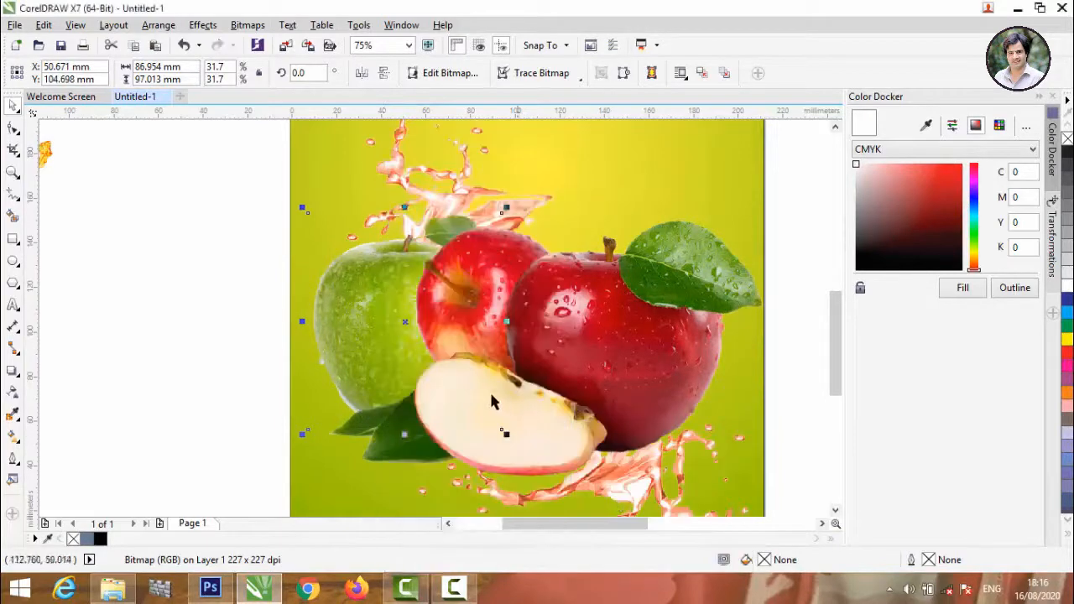
Step: Try enlarging the red apples image to about 229 × 163 mm, and undo the resize
{"action": "left_click", "coordinate": [378, 342]}
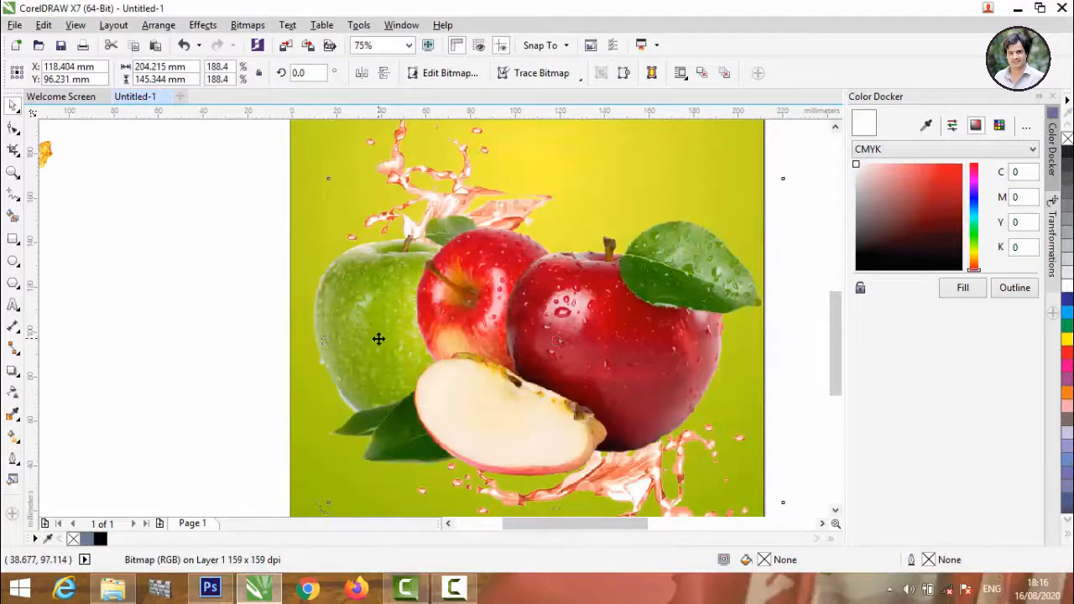
{"action": "scroll", "coordinate": [462, 306], "scroll_direction": "down", "scroll_amount": 2}
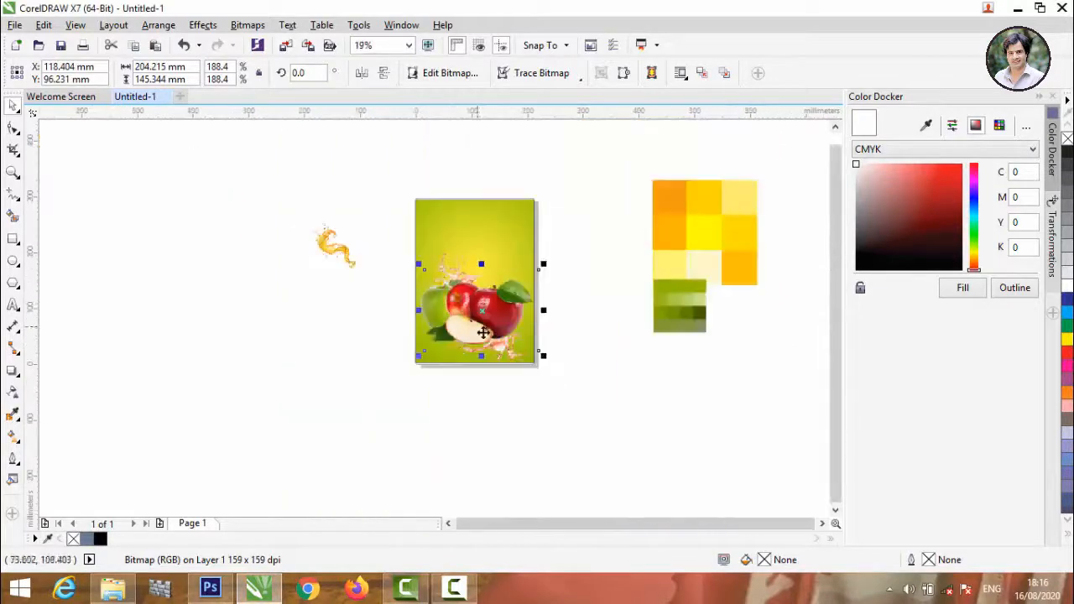
{"action": "scroll", "coordinate": [483, 317], "scroll_direction": "up", "scroll_amount": 1}
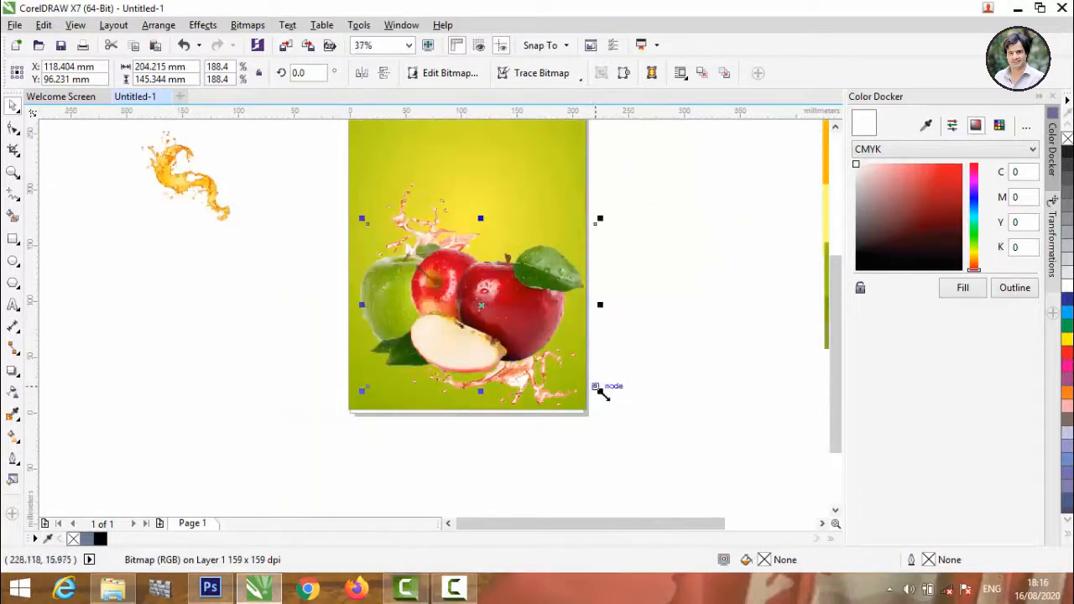
{"action": "mouse_move", "coordinate": [599, 390]}
{"action": "left_mouse_down"}
{"action": "mouse_move", "coordinate": [613, 415]}
{"action": "mouse_move", "coordinate": [614, 402]}
{"action": "left_mouse_up"}
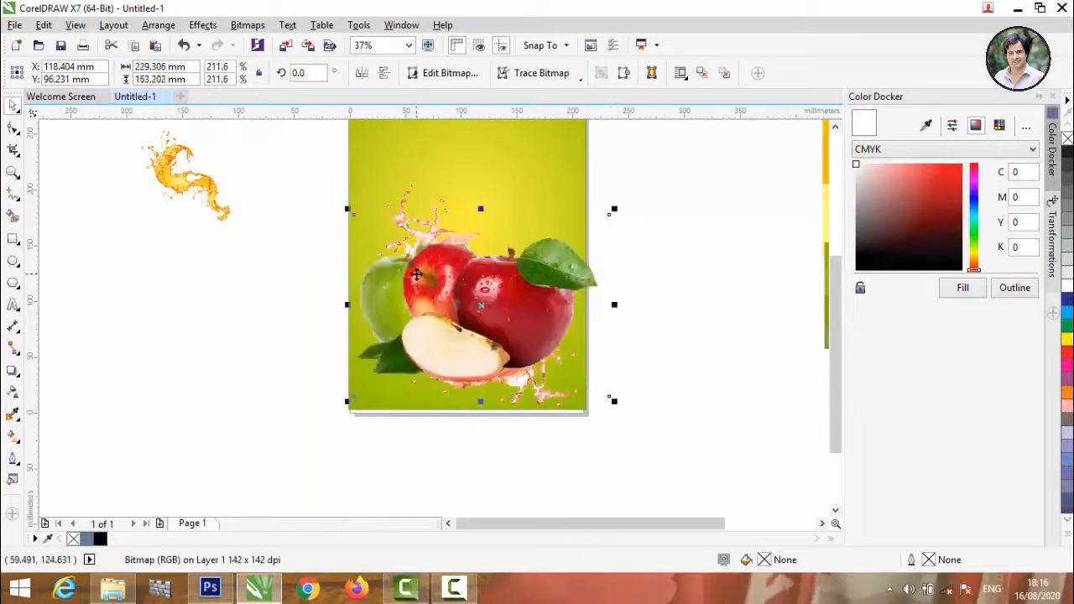
{"action": "key", "text": "ctrl+z"}
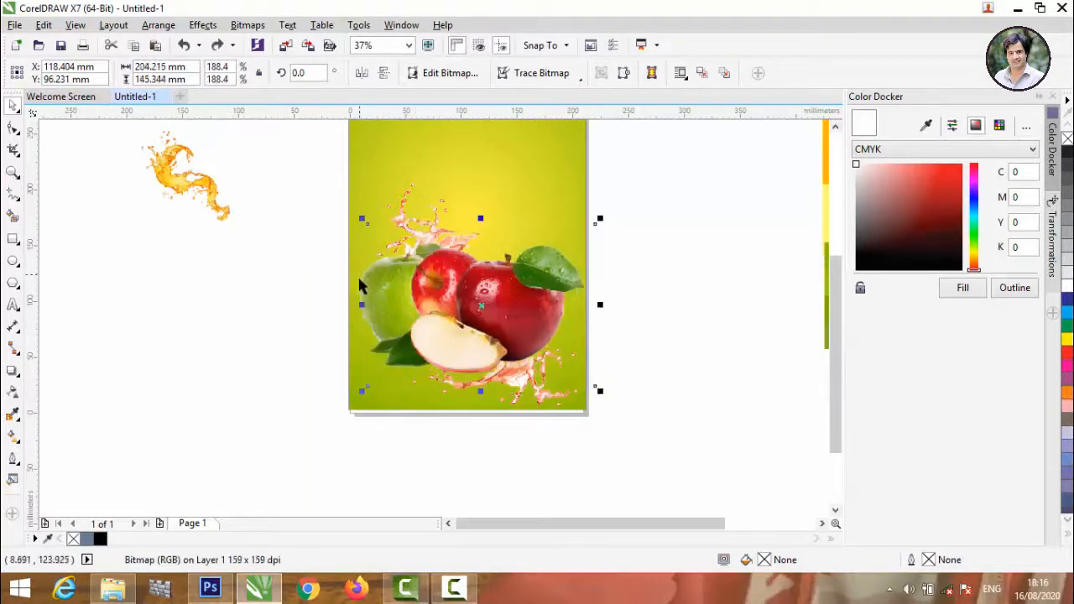
Step: Scale the green apple down slightly from its upper-left corner
{"action": "scroll", "coordinate": [363, 327], "scroll_direction": "up", "scroll_amount": 2}
{"action": "left_click", "coordinate": [362, 258]}
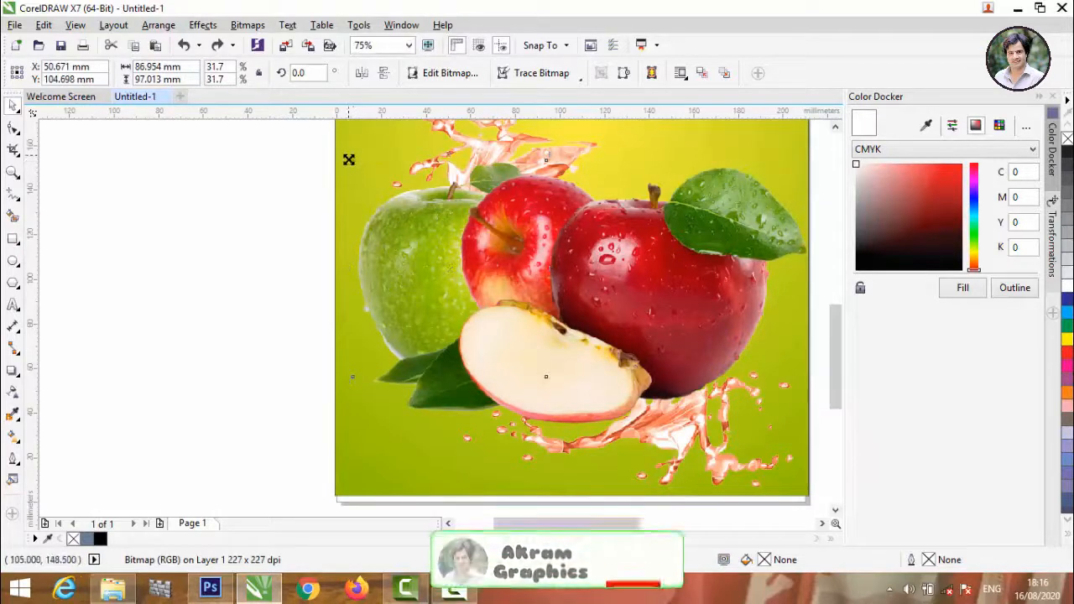
{"action": "left_click_drag", "start_coordinate": [347, 156], "coordinate": [360, 168]}
{"action": "left_click", "coordinate": [237, 306]}
Step: Move the orange splash from outside the page onto the large red apple and mirror it horizontally
{"action": "scroll", "coordinate": [235, 302], "scroll_direction": "down", "scroll_amount": 2}
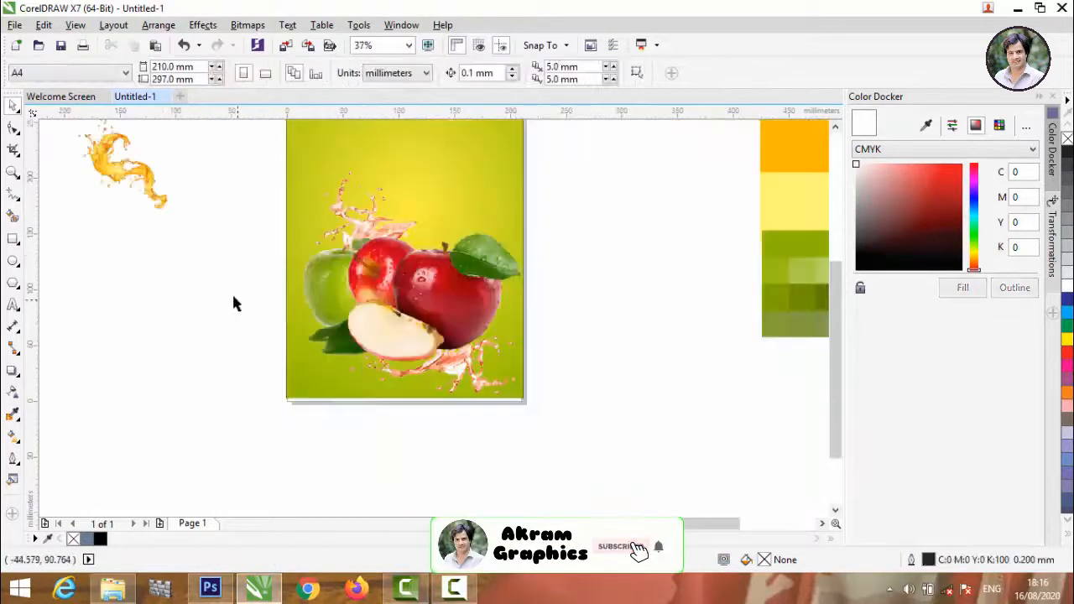
{"action": "left_click", "coordinate": [87, 168]}
{"action": "left_click_drag", "start_coordinate": [87, 168], "coordinate": [411, 295]}
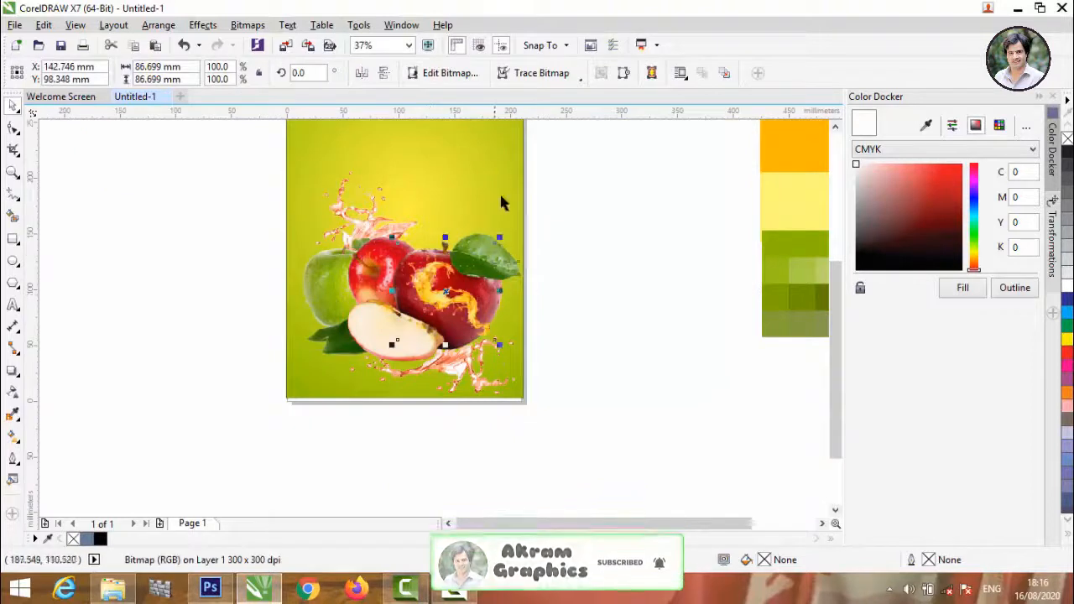
{"action": "left_click", "coordinate": [385, 75]}
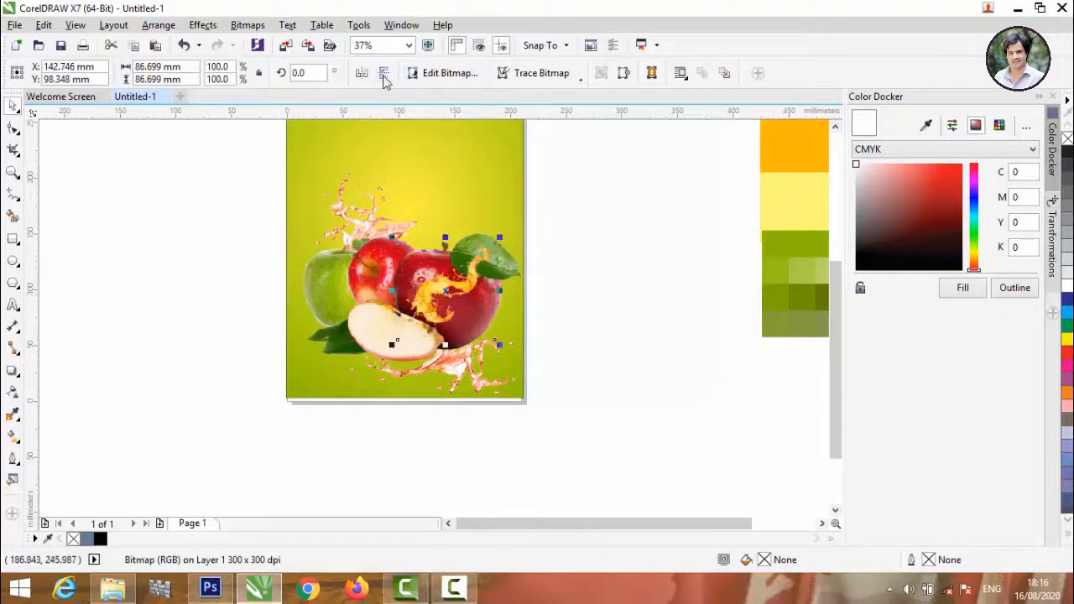
{"action": "left_click", "coordinate": [372, 75]}
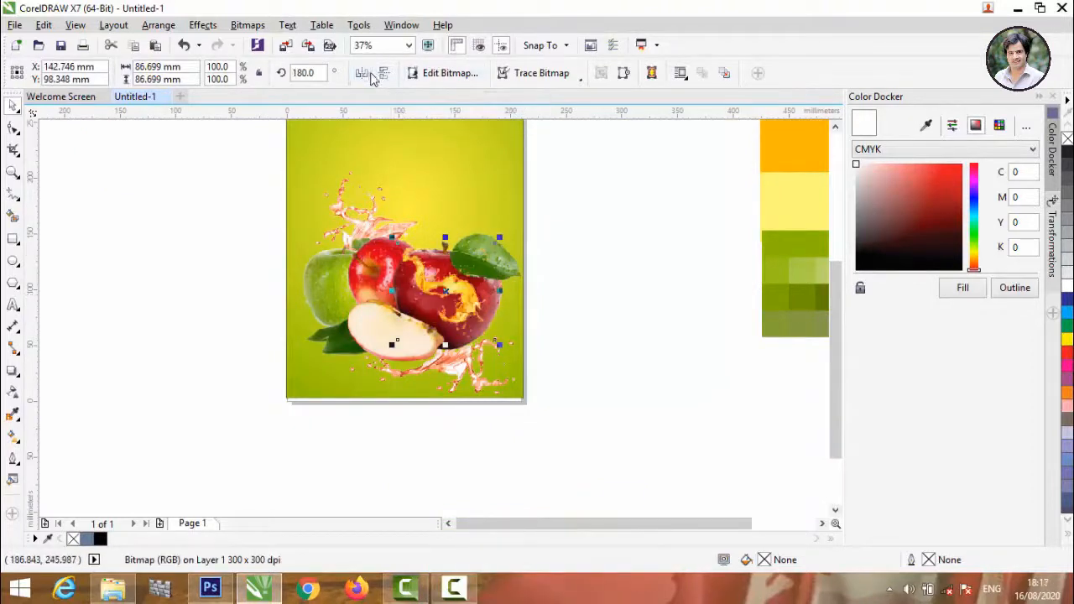
{"action": "left_click", "coordinate": [387, 77]}
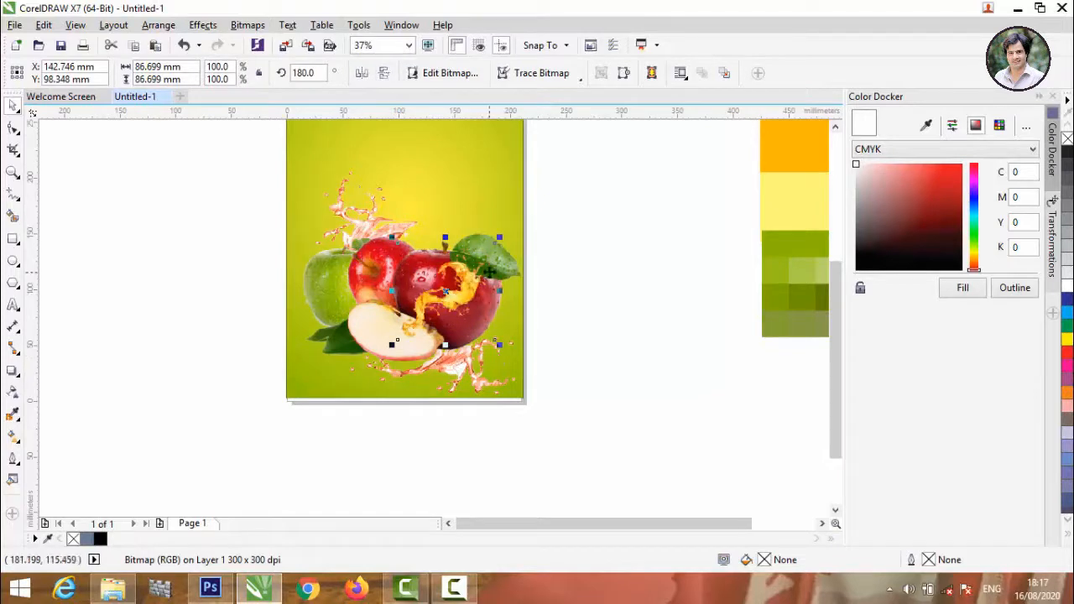
Step: Center the orange splash over the apples and enlarge it to about 192 × 192 mm
{"action": "scroll", "coordinate": [470, 265], "scroll_direction": "up", "scroll_amount": 2}
{"action": "left_click_drag", "start_coordinate": [464, 296], "coordinate": [410, 319]}
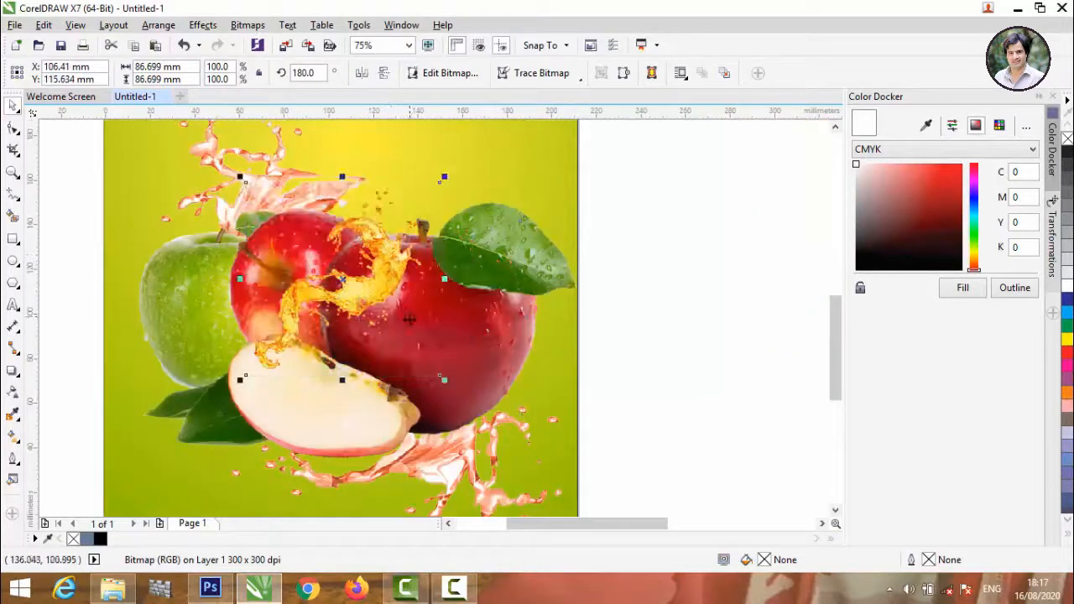
{"action": "left_click_drag", "start_coordinate": [443, 380], "coordinate": [509, 447]}
{"action": "left_click_drag", "start_coordinate": [396, 212], "coordinate": [400, 237]}
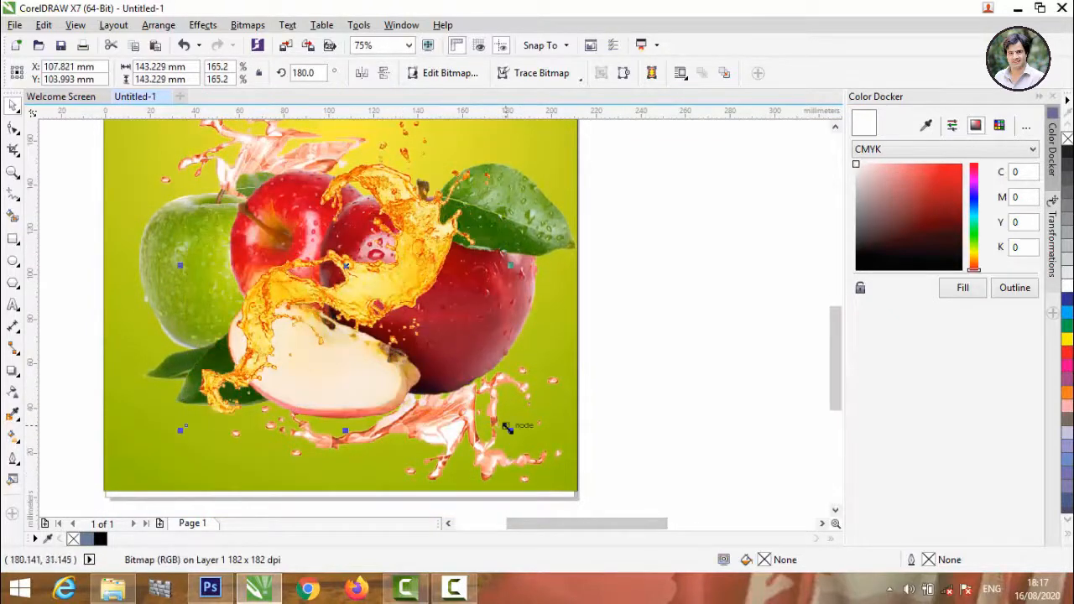
{"action": "left_click_drag", "start_coordinate": [507, 428], "coordinate": [566, 511]}
{"action": "scroll", "coordinate": [386, 182], "scroll_direction": "down", "scroll_amount": 1}
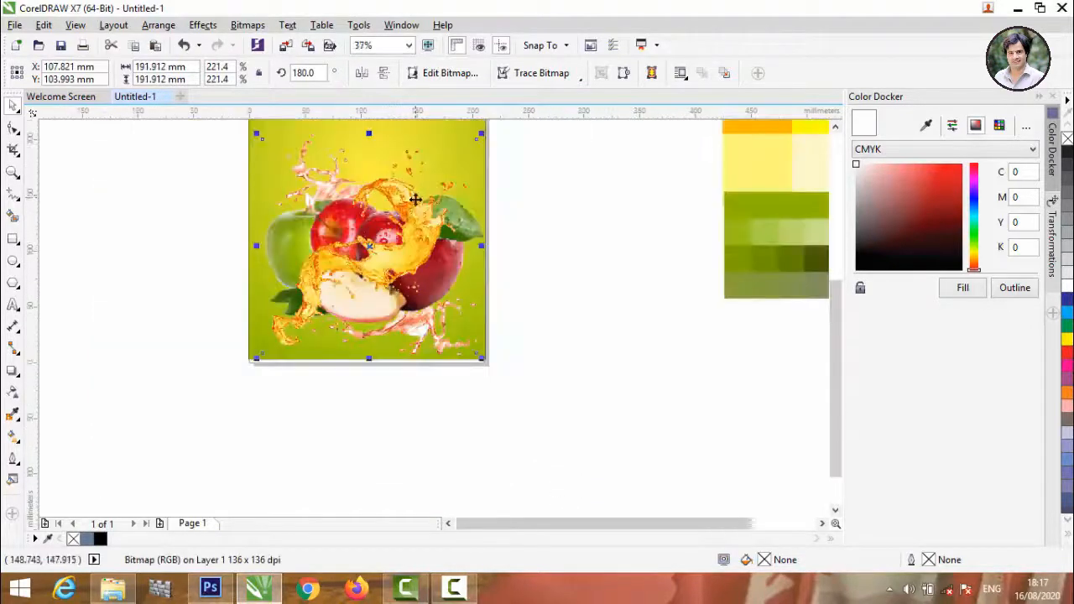
Step: Send the orange splash back one level behind the red apples and enlarge it to about 204 × 204 mm
{"action": "right_click", "coordinate": [415, 207]}
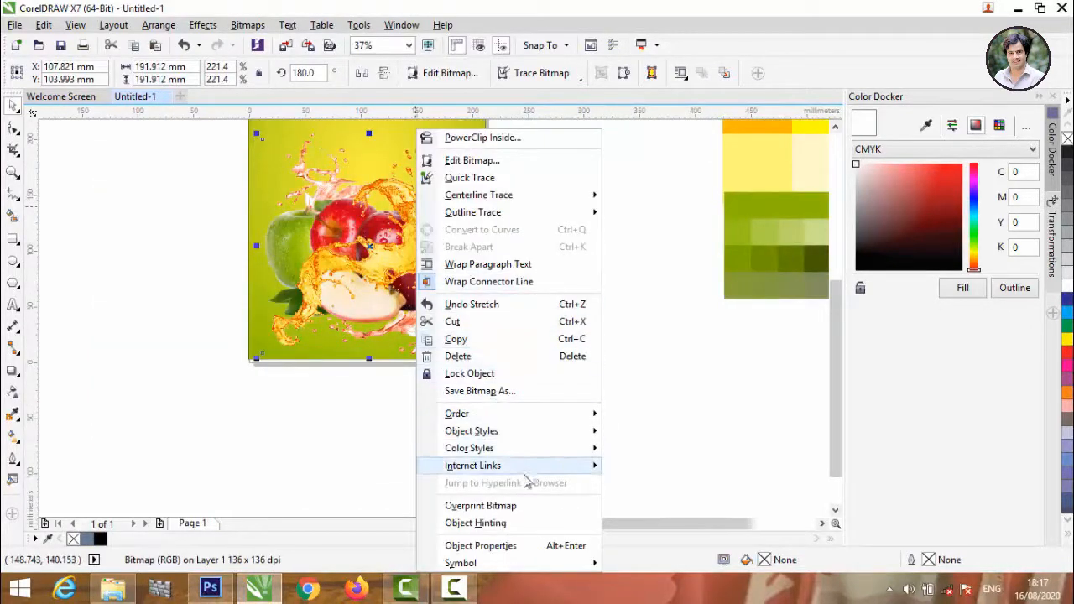
{"action": "mouse_move", "coordinate": [581, 415]}
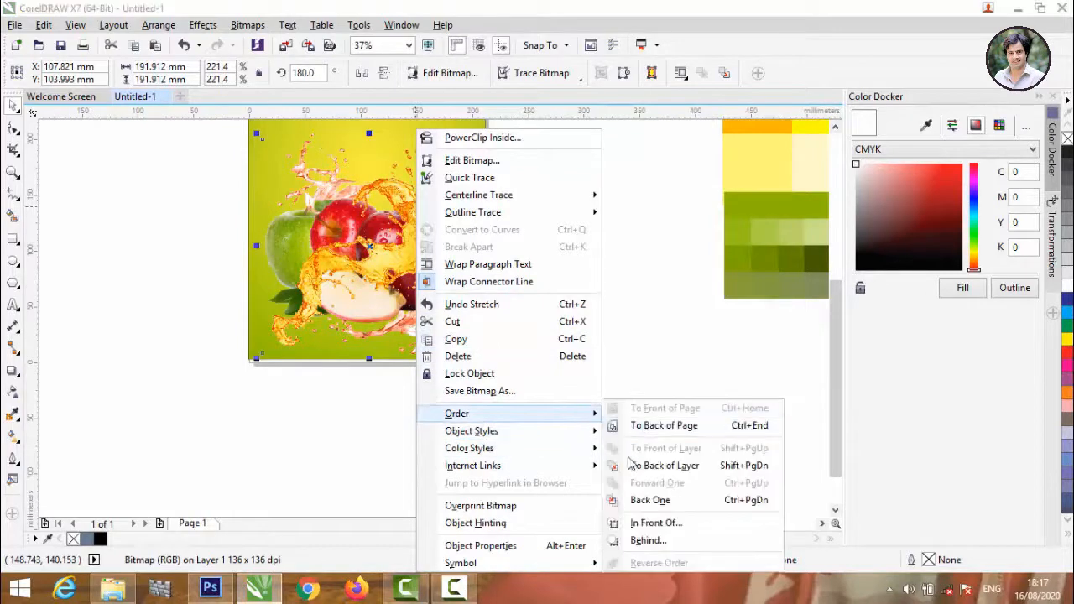
{"action": "left_click", "coordinate": [647, 501]}
{"action": "left_click", "coordinate": [400, 187]}
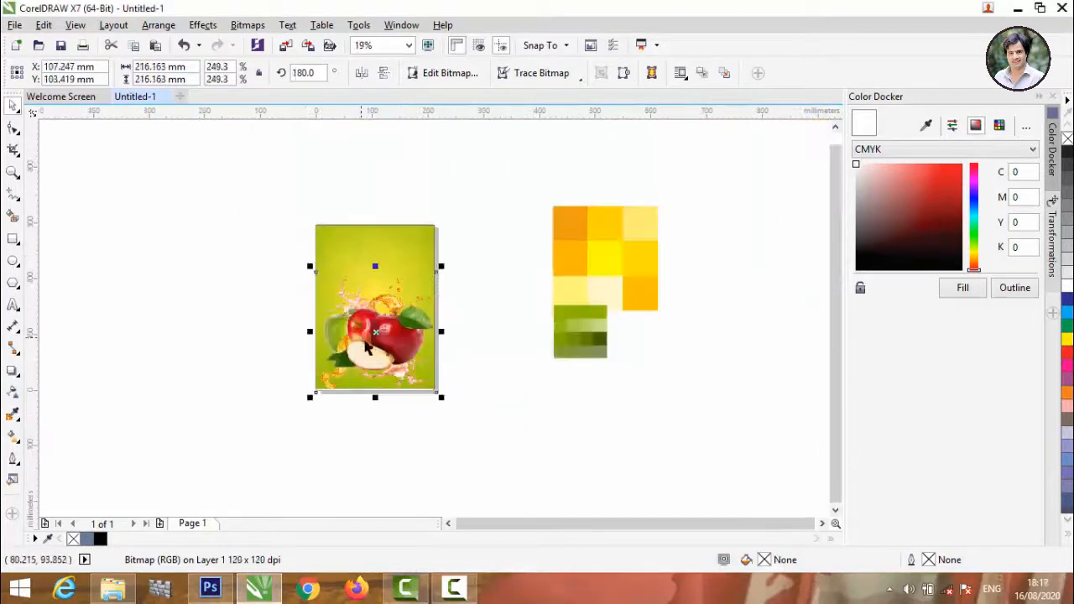
{"action": "scroll", "coordinate": [366, 348], "scroll_direction": "up", "scroll_amount": 4}
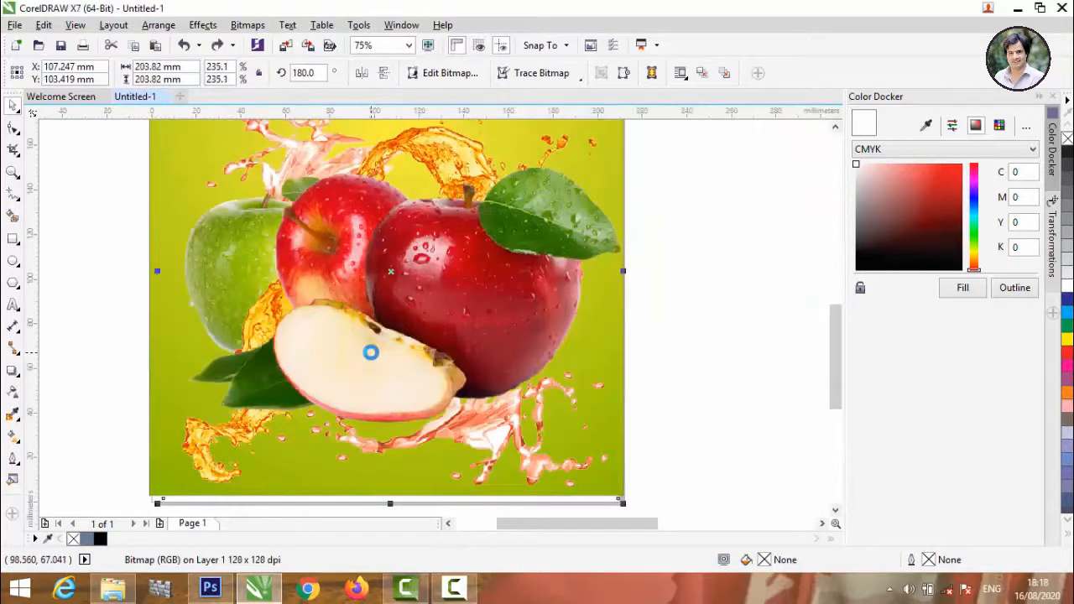
{"action": "scroll", "coordinate": [369, 348], "scroll_direction": "down", "scroll_amount": 2}
{"action": "left_click", "coordinate": [225, 307]}
Step: Select the apple and splash images together and scale them down to about 183 × 186 mm within the page
{"action": "scroll", "coordinate": [225, 309], "scroll_direction": "down", "scroll_amount": 2}
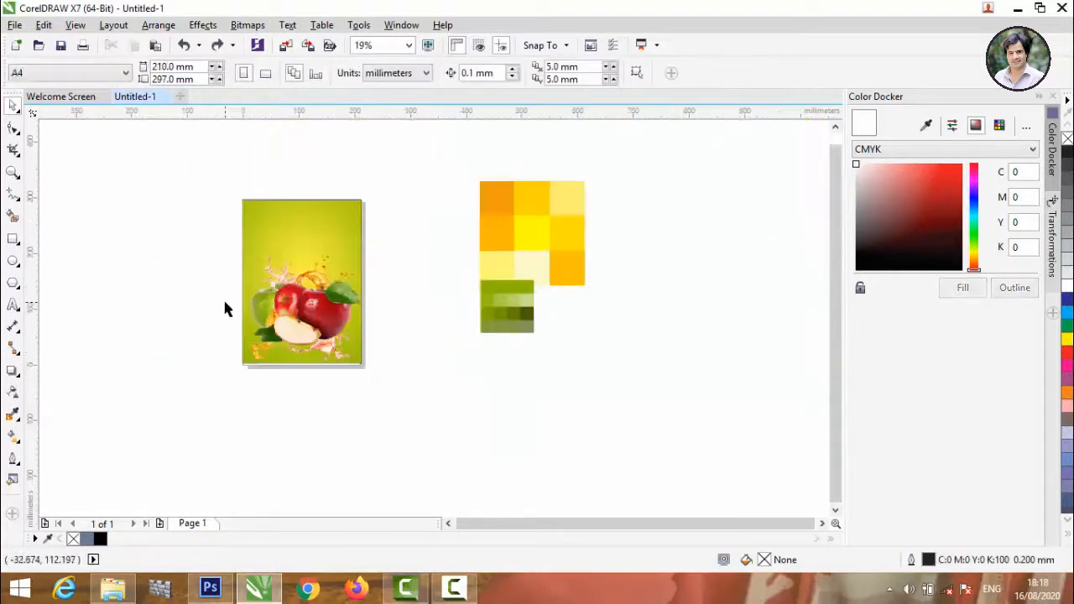
{"action": "scroll", "coordinate": [230, 187], "scroll_direction": "up", "scroll_amount": 1}
{"action": "scroll", "coordinate": [231, 185], "scroll_direction": "down", "scroll_amount": 1}
{"action": "left_click_drag", "start_coordinate": [172, 242], "coordinate": [437, 379]}
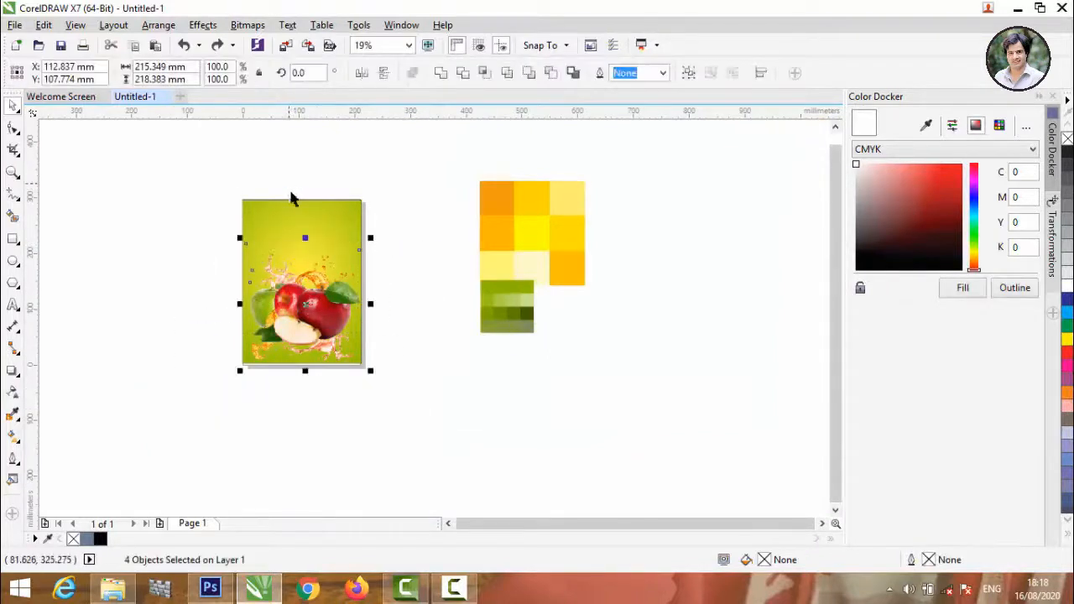
{"action": "scroll", "coordinate": [348, 331], "scroll_direction": "up", "scroll_amount": 2}
{"action": "scroll", "coordinate": [357, 377], "scroll_direction": "down", "scroll_amount": 3}
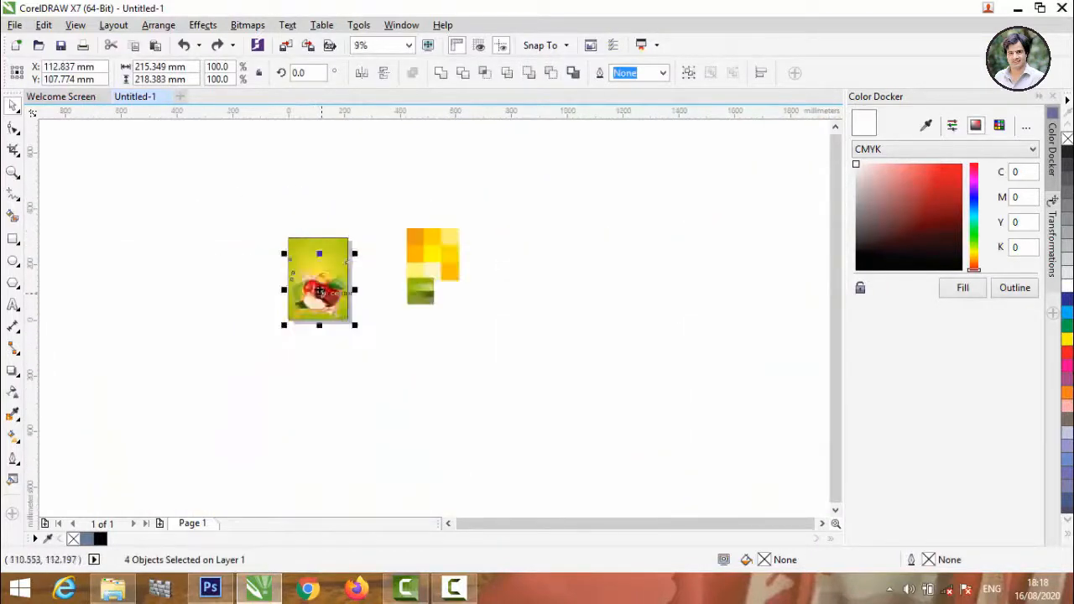
{"action": "scroll", "coordinate": [320, 290], "scroll_direction": "up", "scroll_amount": 1}
{"action": "scroll", "coordinate": [329, 241], "scroll_direction": "up", "scroll_amount": 1}
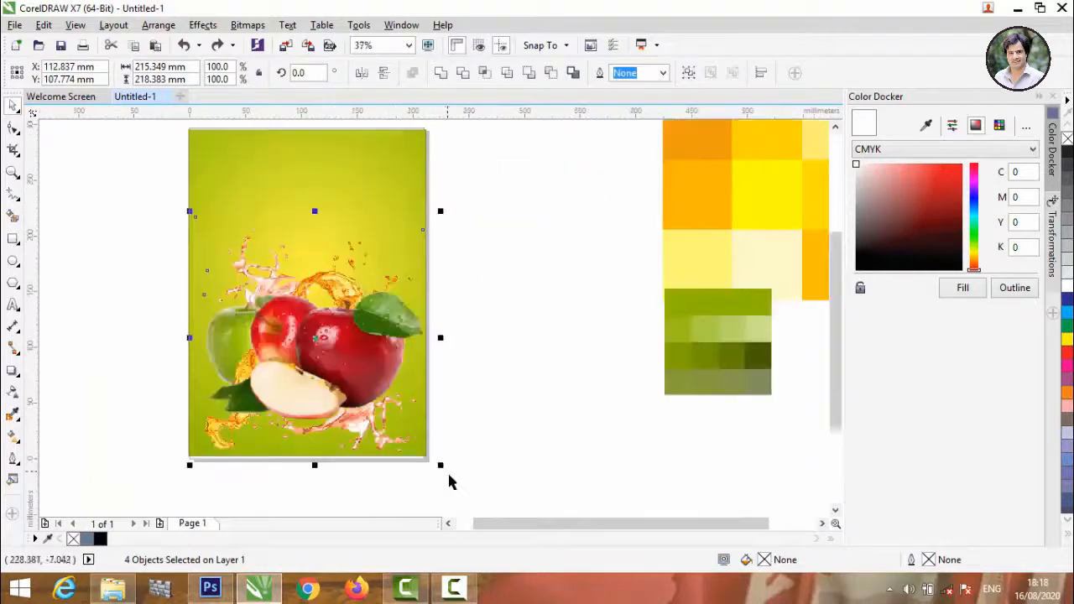
{"action": "left_click_drag", "start_coordinate": [436, 456], "coordinate": [425, 448]}
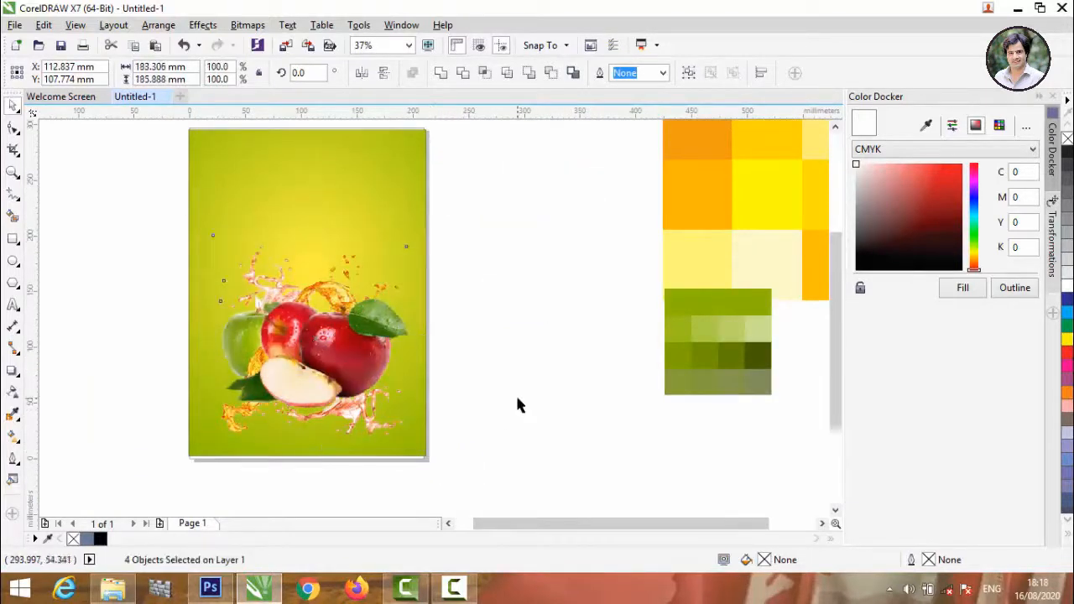
{"action": "left_click", "coordinate": [515, 395]}
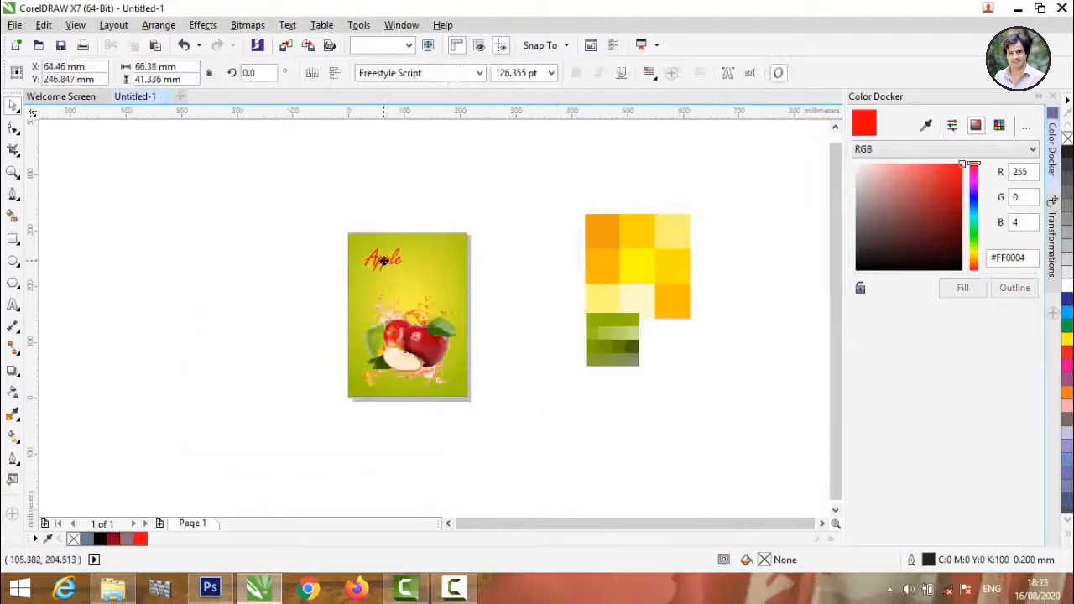
Step: Enlarge the red "Apple" text to about 143 × 89 mm and center it on the page above the apples
{"action": "left_click", "coordinate": [383, 262]}
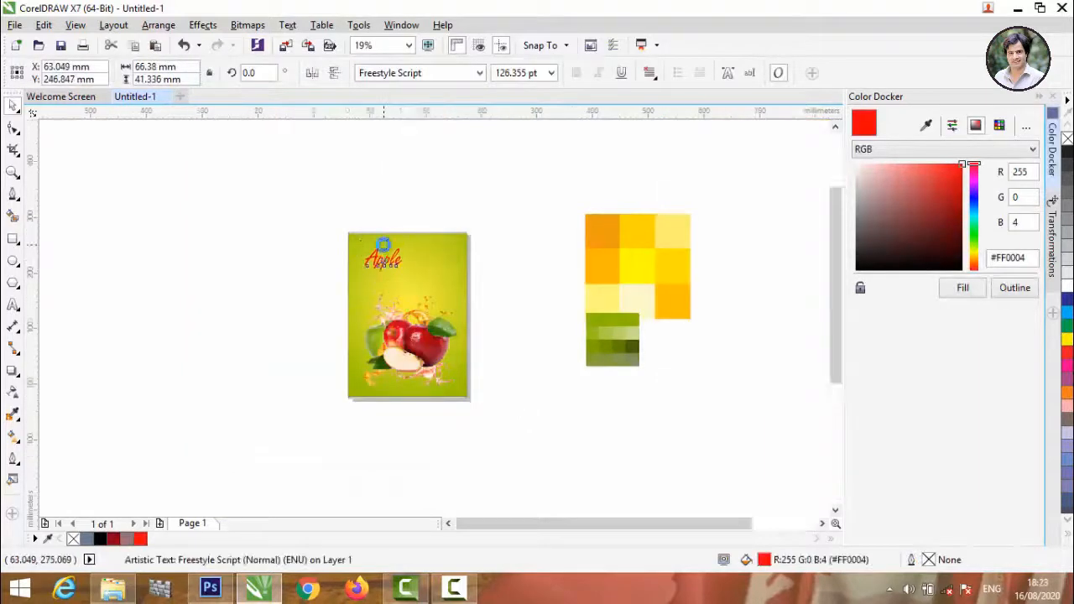
{"action": "scroll", "coordinate": [384, 246], "scroll_direction": "up", "scroll_amount": 3}
{"action": "scroll", "coordinate": [355, 229], "scroll_direction": "down", "scroll_amount": 1}
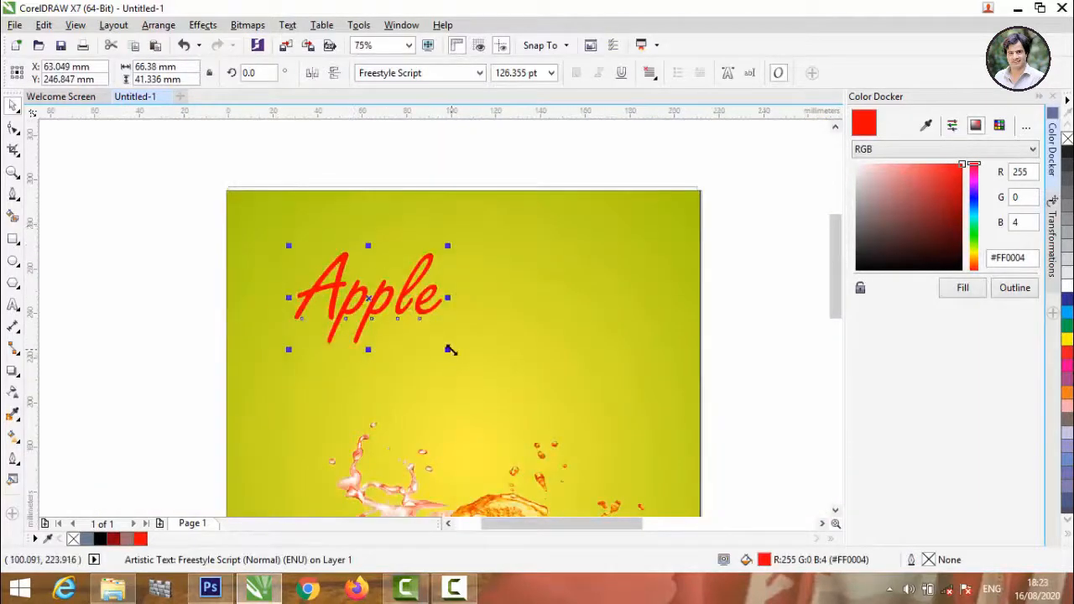
{"action": "left_click_drag", "start_coordinate": [448, 350], "coordinate": [497, 392]}
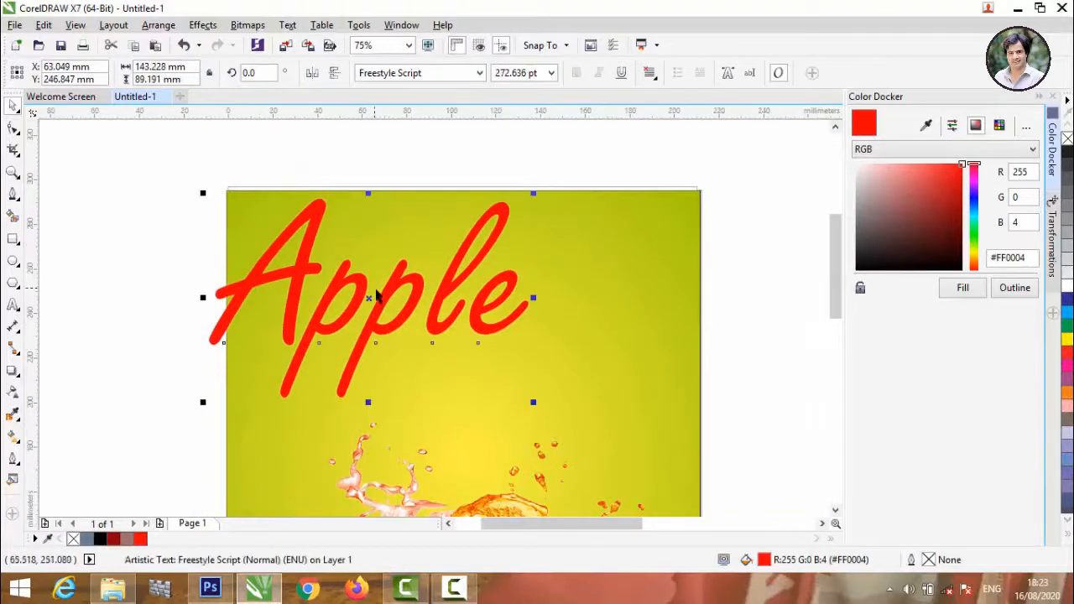
{"action": "left_click_drag", "start_coordinate": [383, 296], "coordinate": [483, 355]}
{"action": "scroll", "coordinate": [379, 233], "scroll_direction": "down", "scroll_amount": 3}
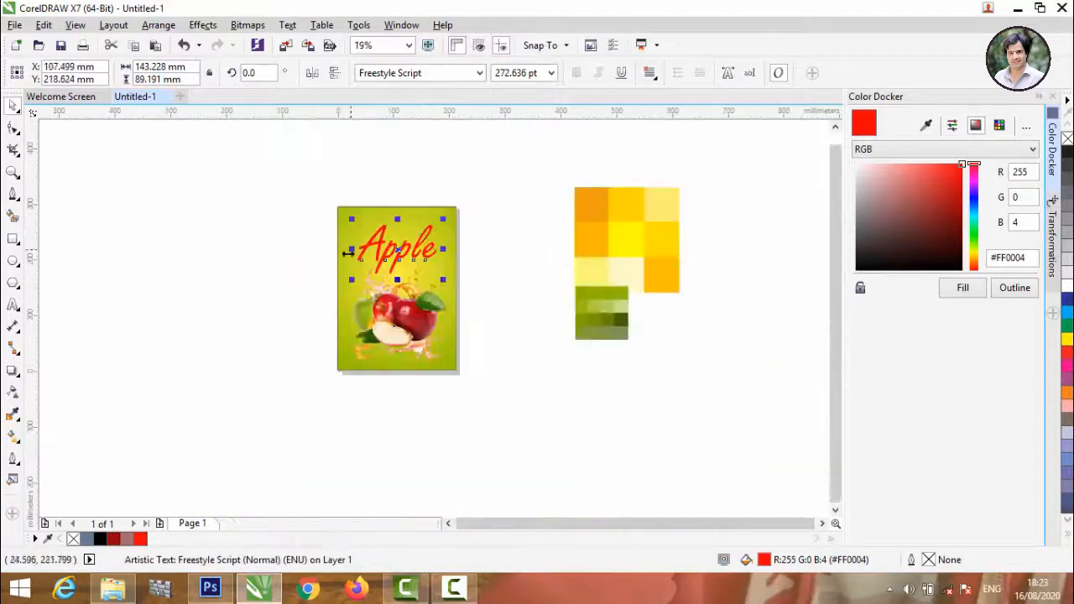
{"action": "left_click", "coordinate": [291, 265]}
{"action": "scroll", "coordinate": [411, 251], "scroll_direction": "up", "scroll_amount": 2}
{"action": "scroll", "coordinate": [411, 252], "scroll_direction": "down", "scroll_amount": 2}
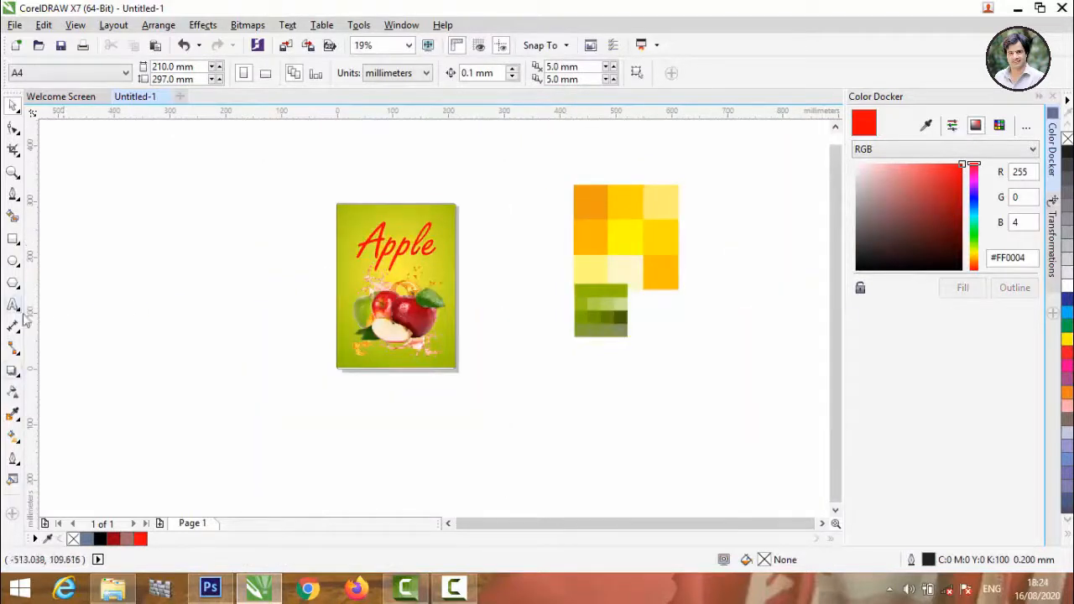
Step: Add the artistic text "350 + 10ml" in Arial beside the page and enlarge it to about 349 pt
{"action": "left_click", "coordinate": [120, 336]}
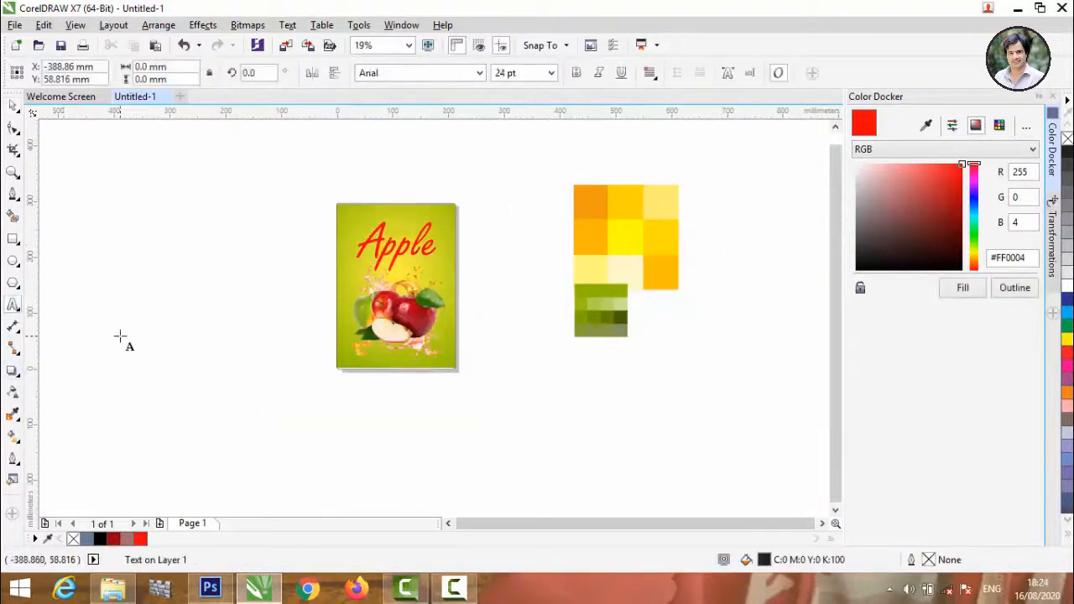
{"action": "type", "text": "3"}
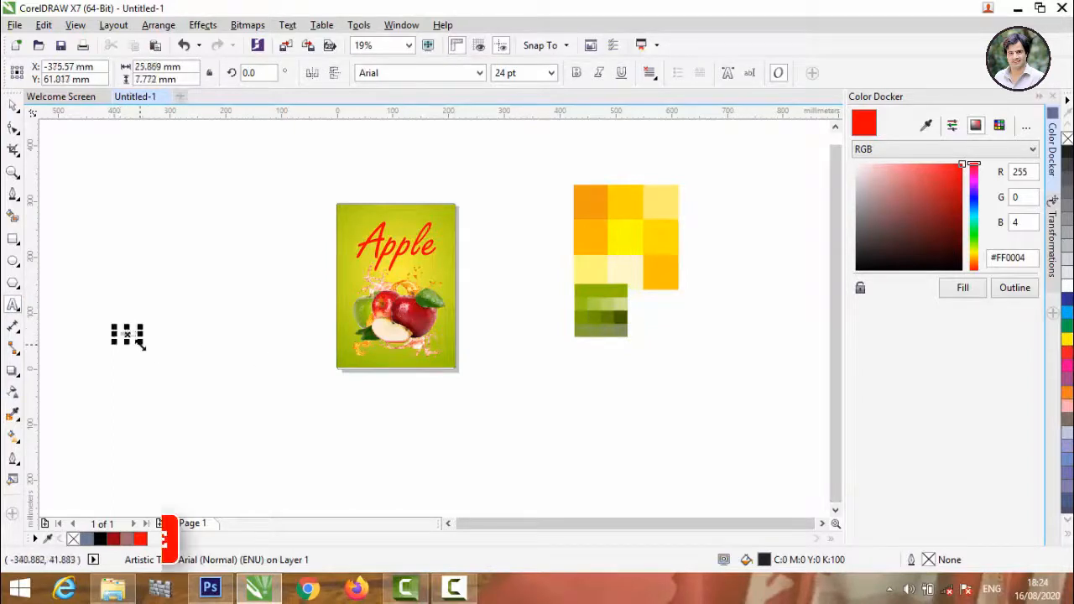
{"action": "left_click_drag", "start_coordinate": [139, 342], "coordinate": [307, 500]}
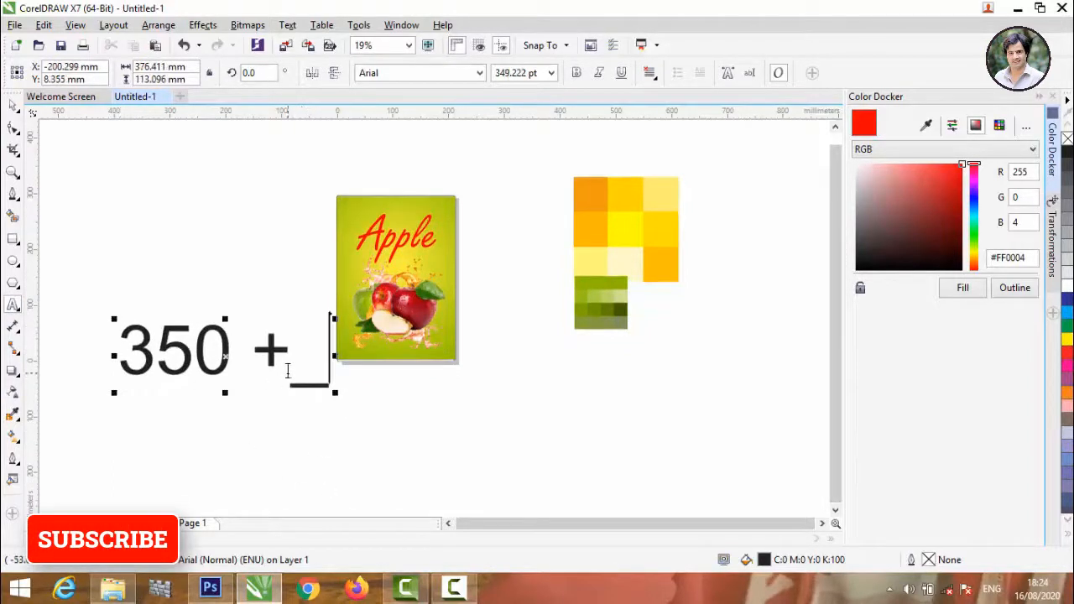
{"action": "left_click", "coordinate": [287, 371]}
{"action": "key", "text": "BackSpace"}
{"action": "key", "text": "BackSpace"}
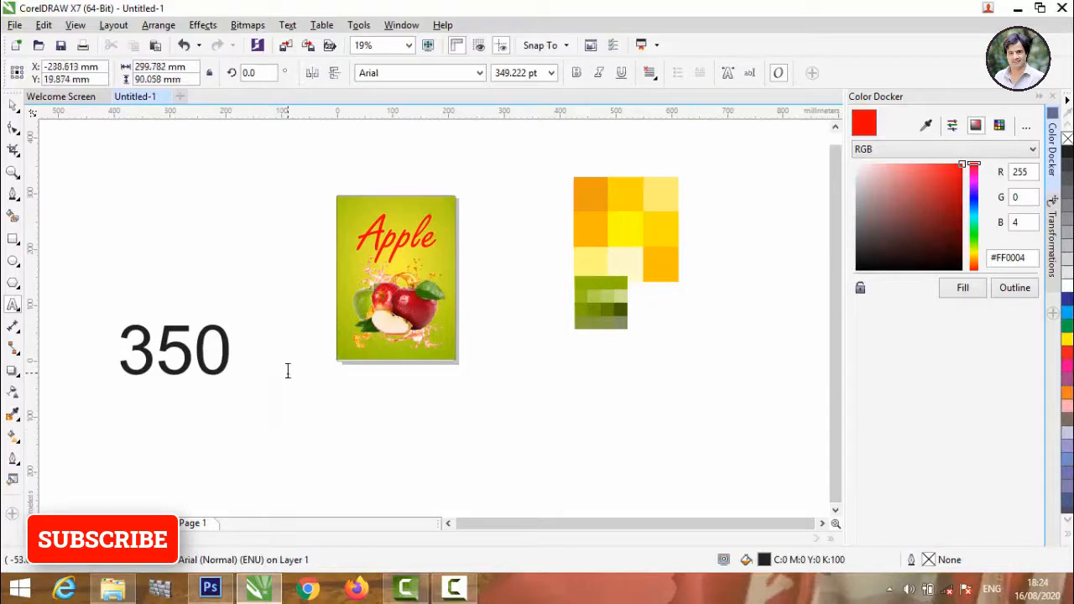
{"action": "type", "text": "+_"}
{"action": "key", "text": "BackSpace"}
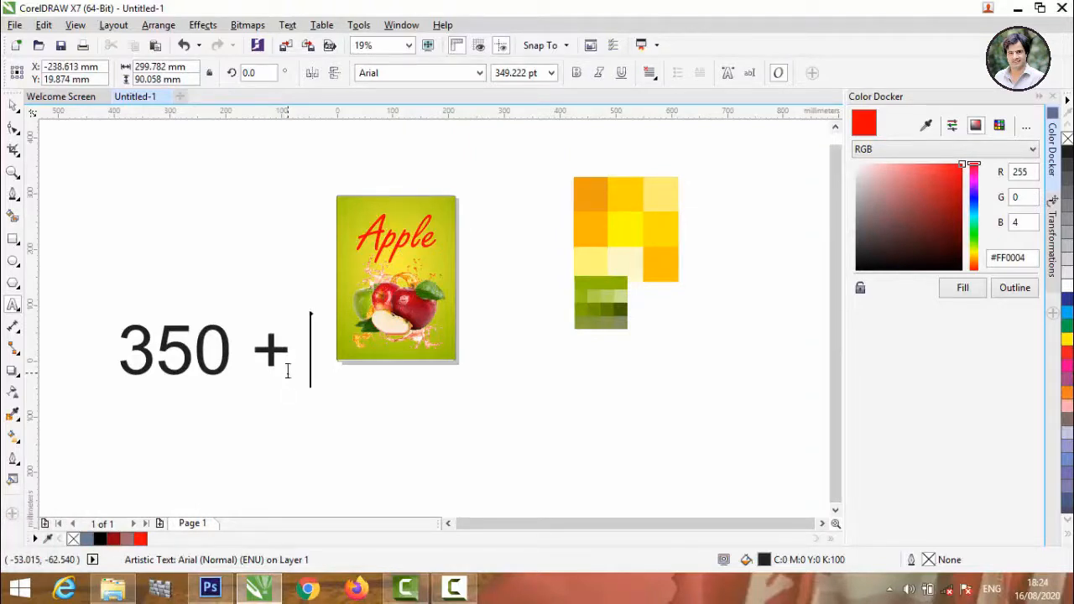
{"action": "type", "text": "10"}
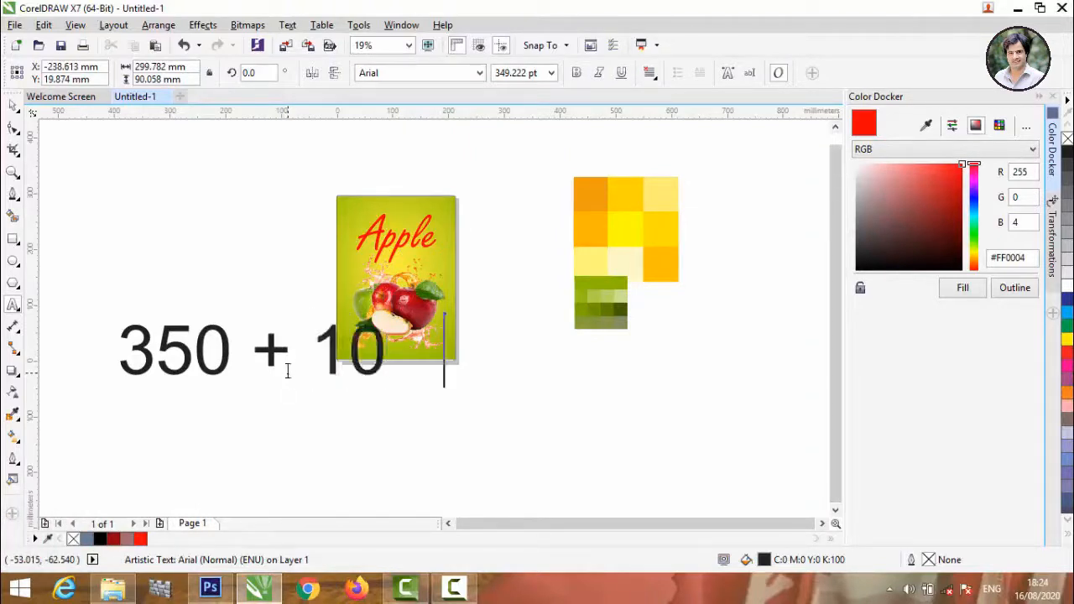
{"action": "type", "text": "ml"}
{"action": "key", "text": "Escape"}
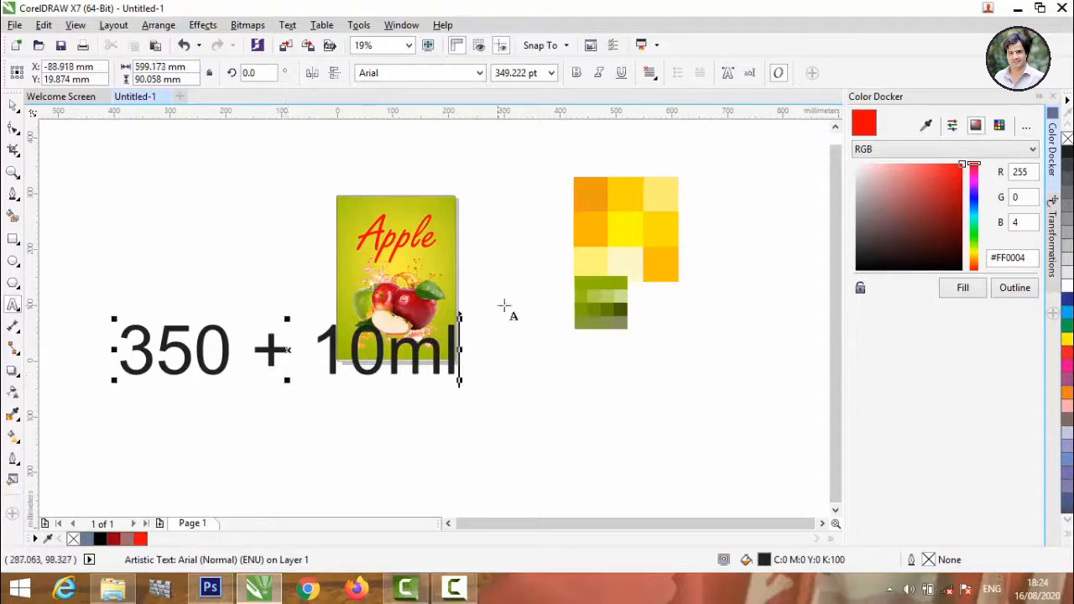
Step: Fill the "350 + 10ml" text with red #FF0004
{"action": "left_click_drag", "start_coordinate": [459, 374], "coordinate": [108, 361]}
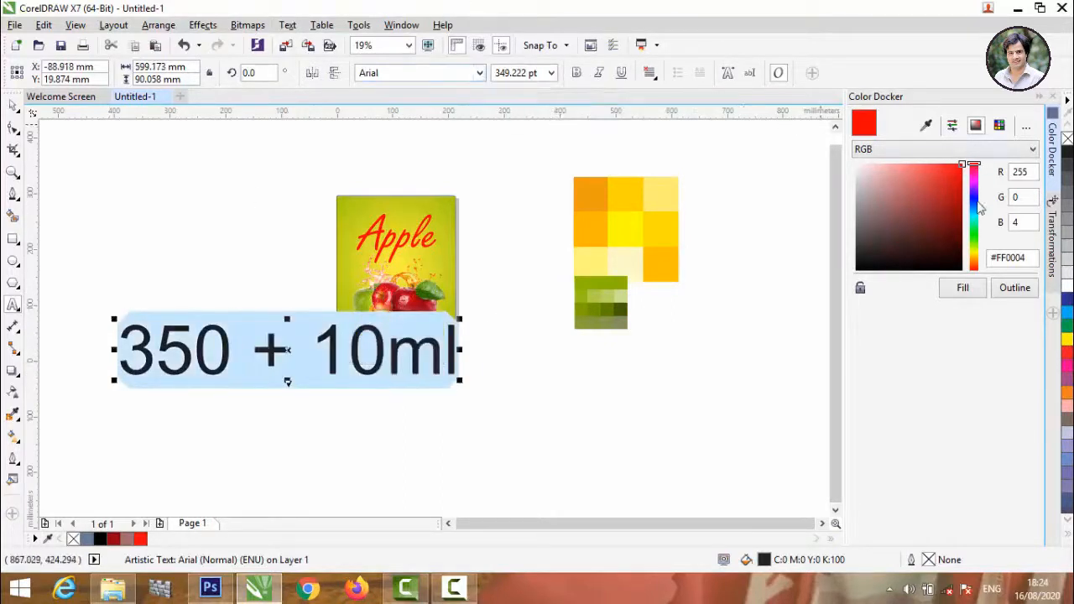
{"action": "left_click", "coordinate": [972, 296]}
{"action": "key", "text": "Escape"}
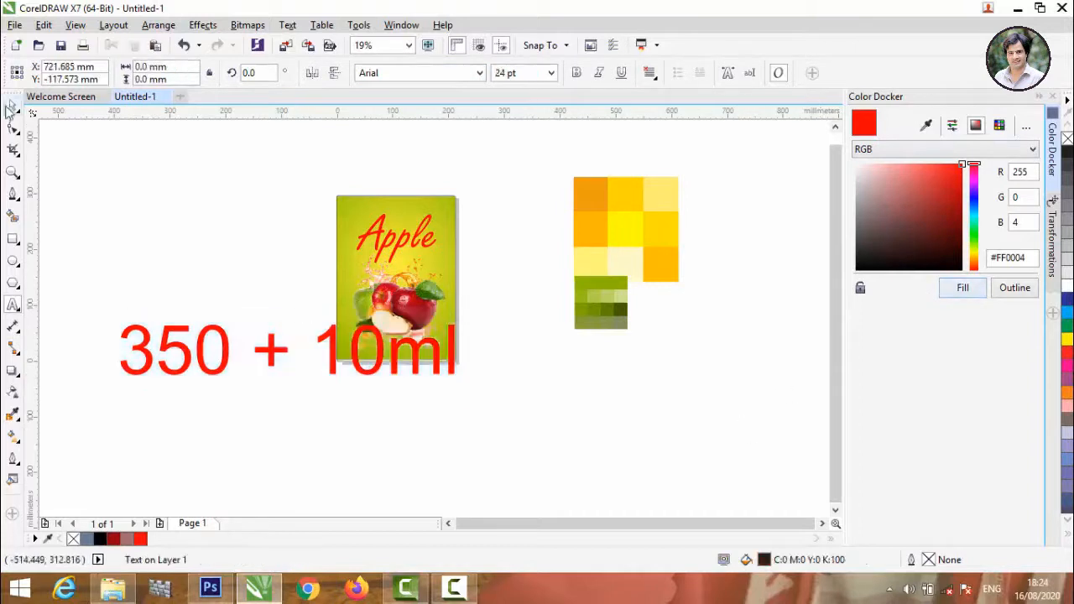
Step: Shrink the "350 + 10ml" text to about 78 × 12 mm and place it on the page below the apples
{"action": "left_click", "coordinate": [195, 356]}
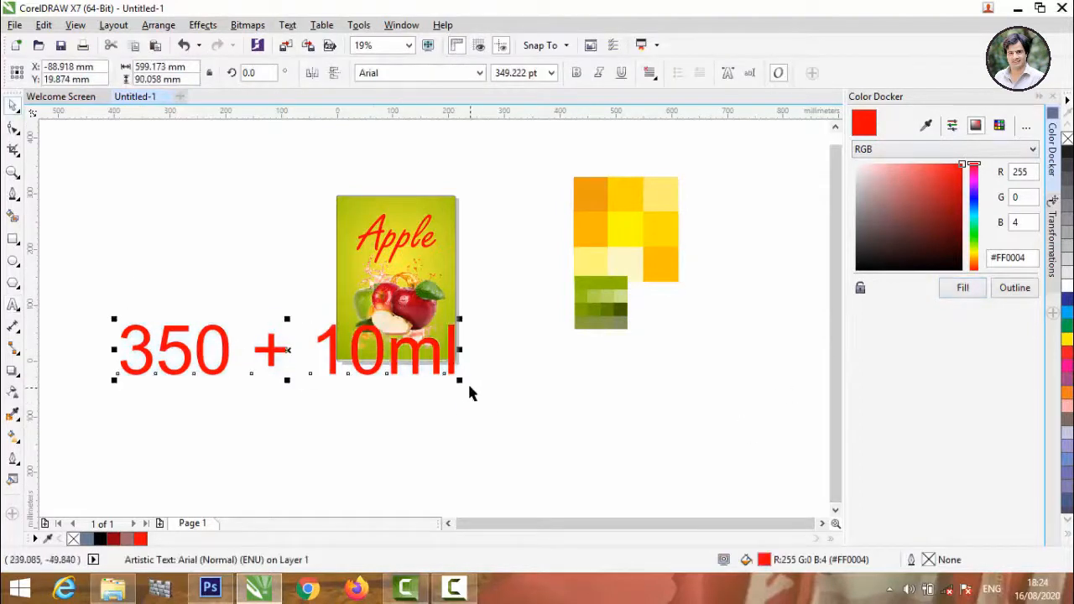
{"action": "left_click_drag", "start_coordinate": [463, 383], "coordinate": [218, 336]}
{"action": "left_click_drag", "start_coordinate": [142, 328], "coordinate": [413, 350]}
{"action": "scroll", "coordinate": [413, 350], "scroll_direction": "up", "scroll_amount": 3}
{"action": "scroll", "coordinate": [412, 355], "scroll_direction": "down", "scroll_amount": 2}
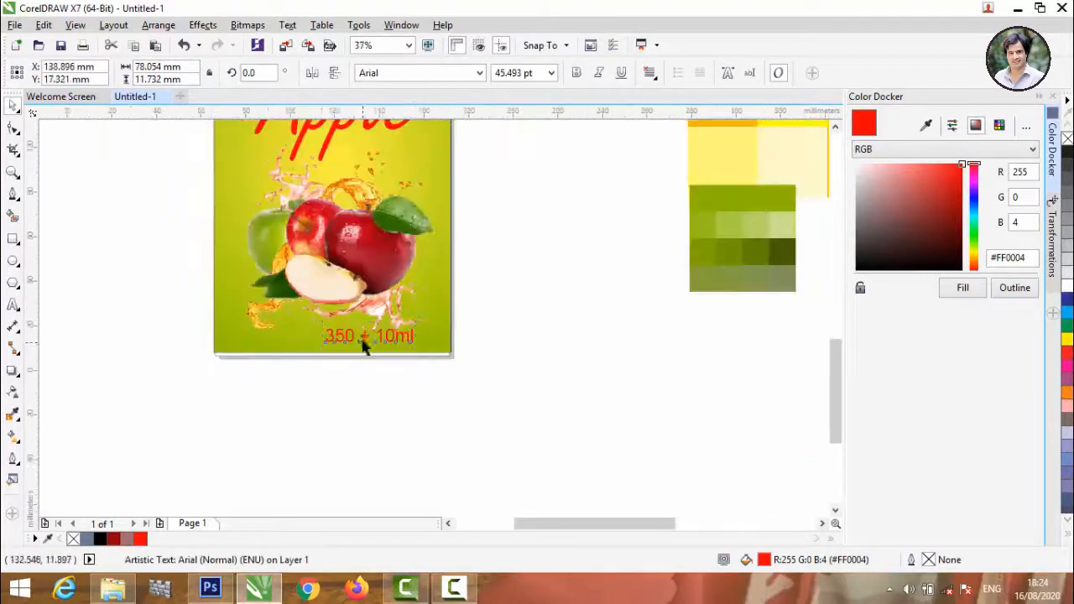
{"action": "scroll", "coordinate": [364, 343], "scroll_direction": "up", "scroll_amount": 3}
{"action": "left_click_drag", "start_coordinate": [374, 331], "coordinate": [391, 334]}
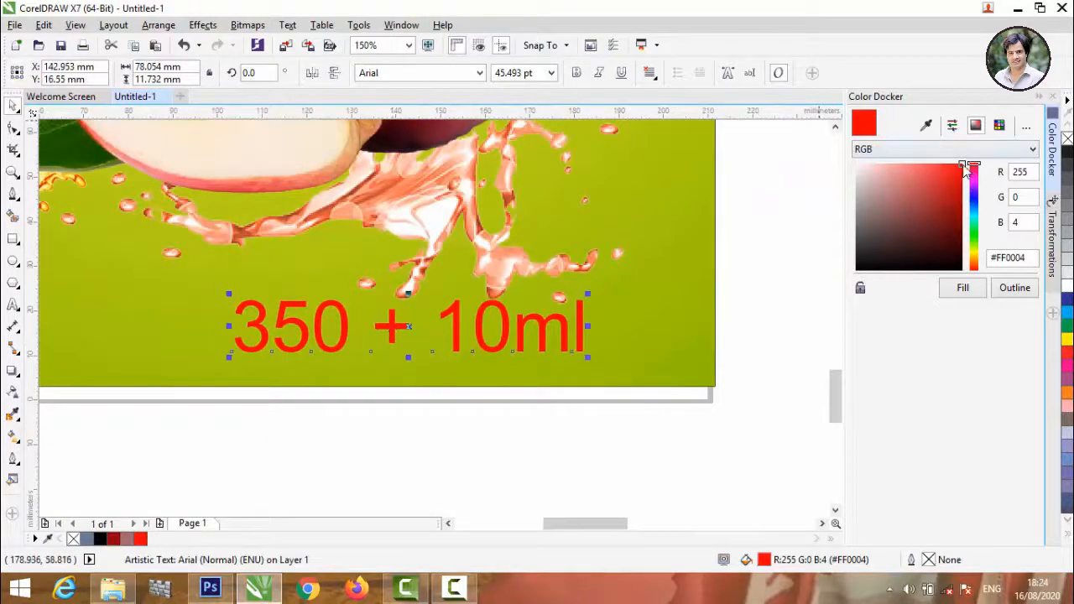
Step: Fill the "350 + 10ml" text with black #000000 and shrink it to about 34 × 5 mm in the page's lower-right corner
{"action": "left_click_drag", "start_coordinate": [965, 166], "coordinate": [831, 287]}
{"action": "left_click", "coordinate": [957, 288]}
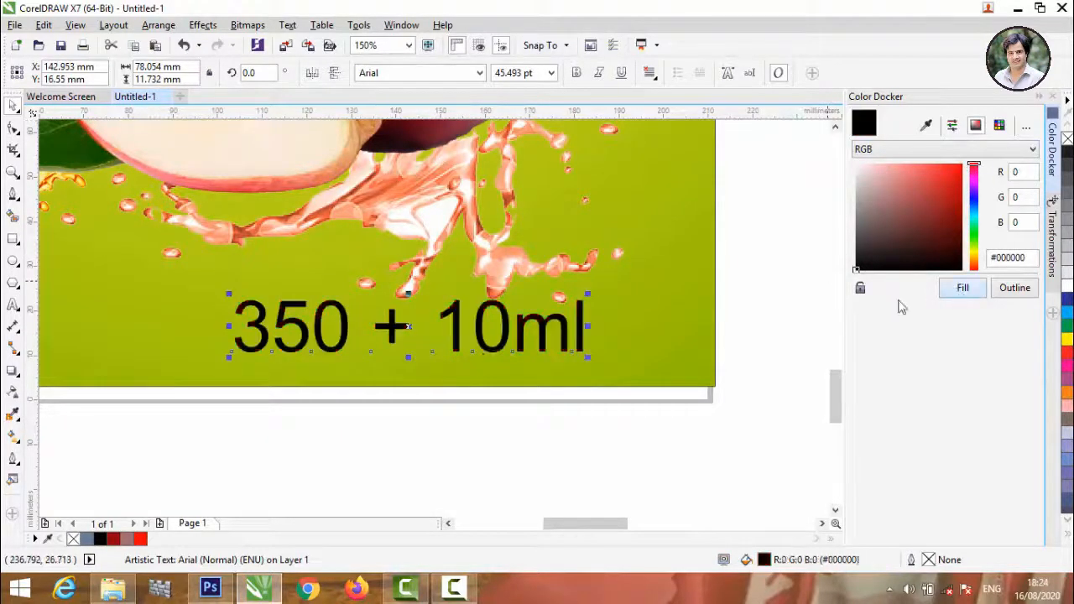
{"action": "left_click_drag", "start_coordinate": [406, 327], "coordinate": [484, 342]}
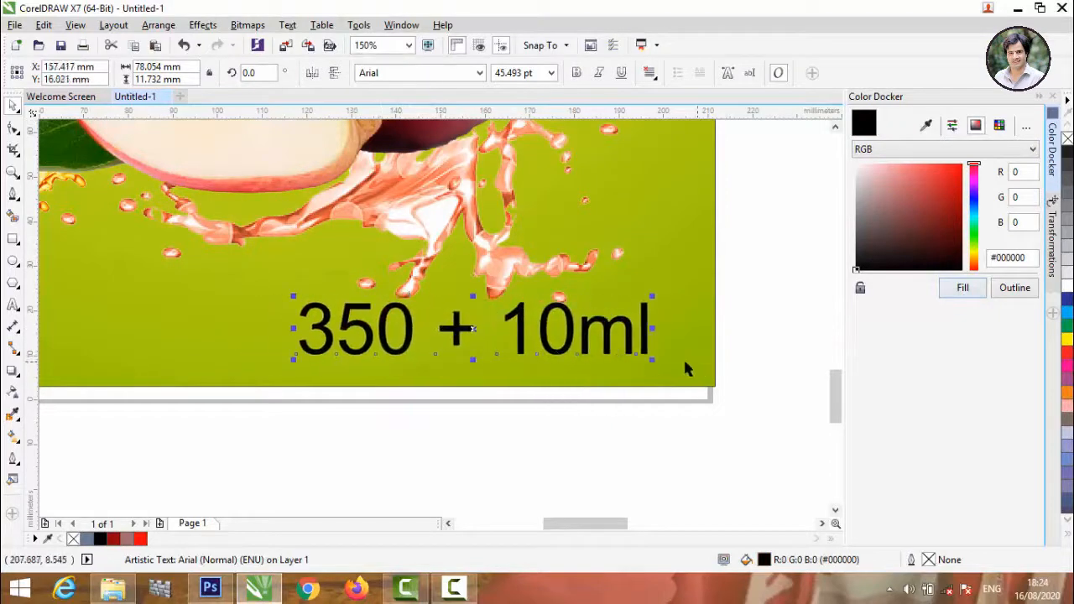
{"action": "left_click_drag", "start_coordinate": [654, 363], "coordinate": [560, 351]}
{"action": "left_click_drag", "start_coordinate": [470, 333], "coordinate": [589, 323]}
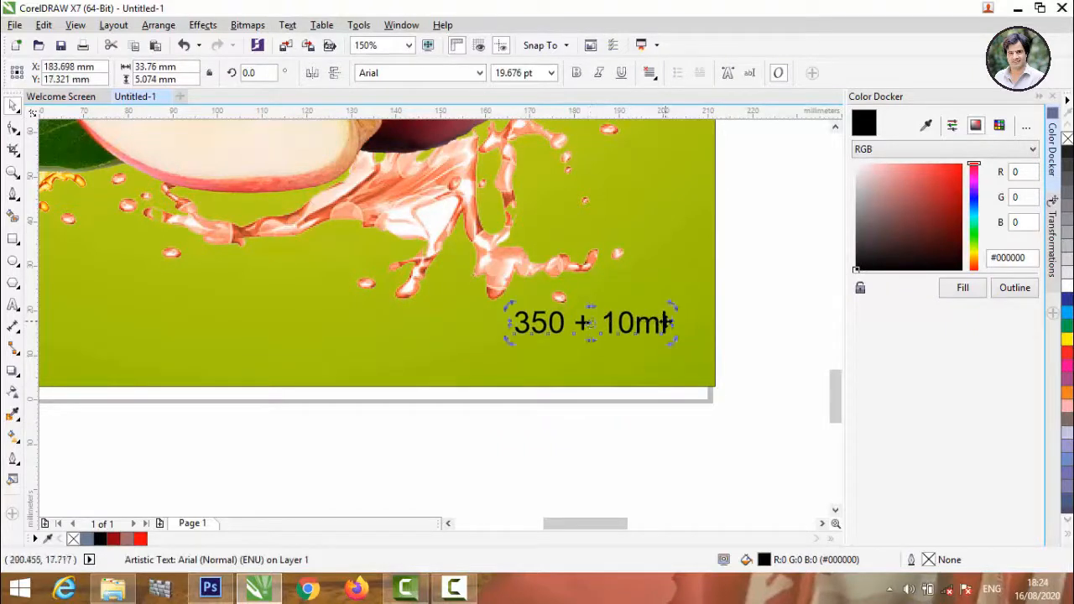
Step: Make the "350 + 10ml" text bold and return to the Pick tool
{"action": "double_click", "coordinate": [667, 321]}
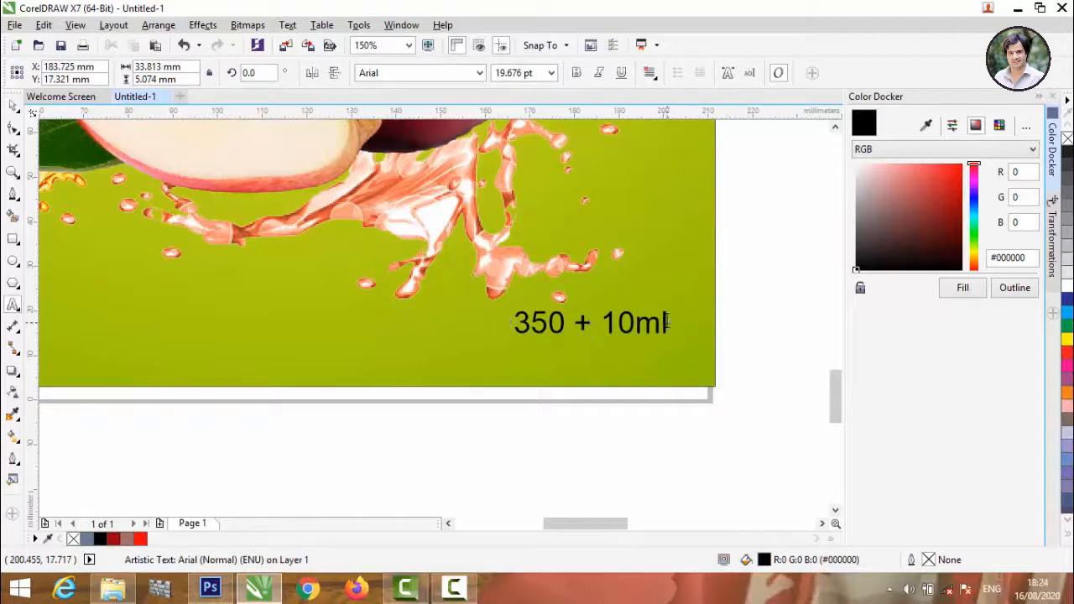
{"action": "left_click_drag", "start_coordinate": [667, 321], "coordinate": [510, 324]}
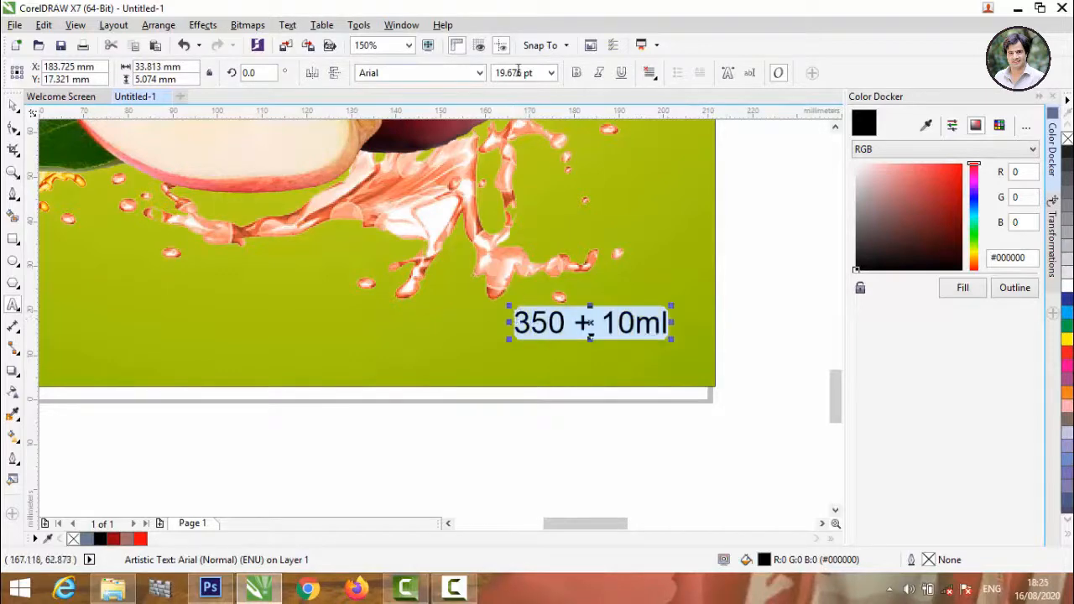
{"action": "left_click", "coordinate": [577, 73]}
{"action": "left_click", "coordinate": [471, 489]}
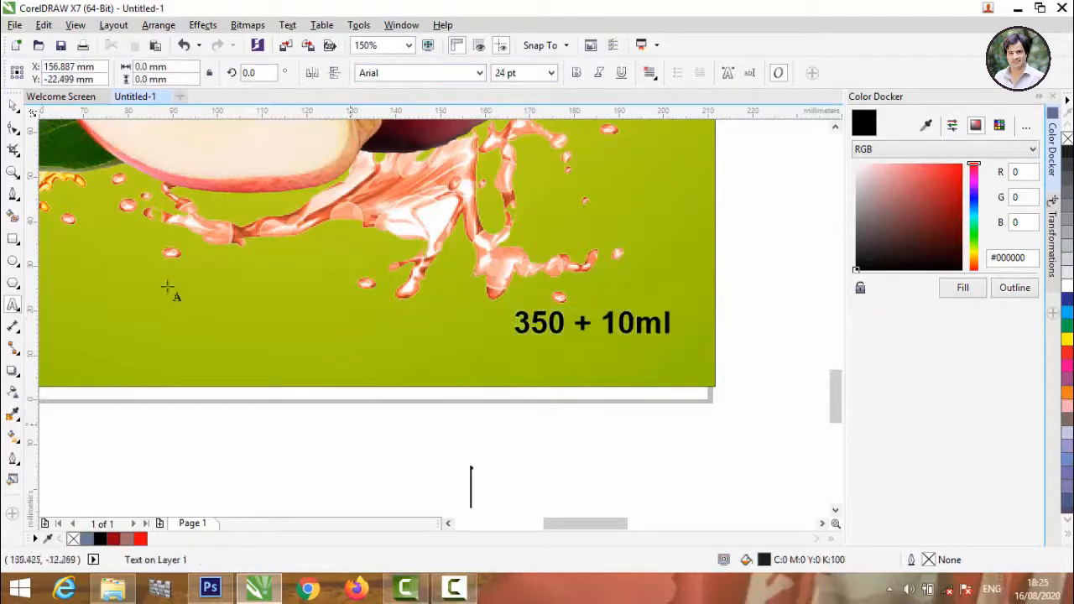
{"action": "left_click", "coordinate": [13, 108]}
Step: Shift the red "Apple" title slightly upward on the page, then deselect it
{"action": "scroll", "coordinate": [269, 482], "scroll_direction": "down", "scroll_amount": 5}
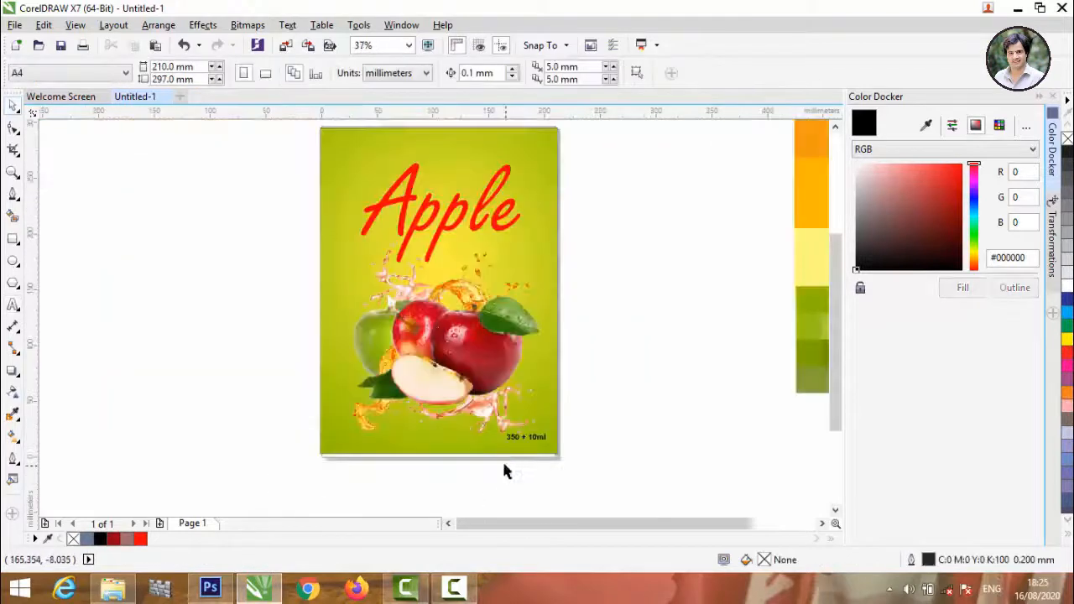
{"action": "scroll", "coordinate": [486, 430], "scroll_direction": "up", "scroll_amount": 1}
{"action": "scroll", "coordinate": [477, 420], "scroll_direction": "down", "scroll_amount": 2}
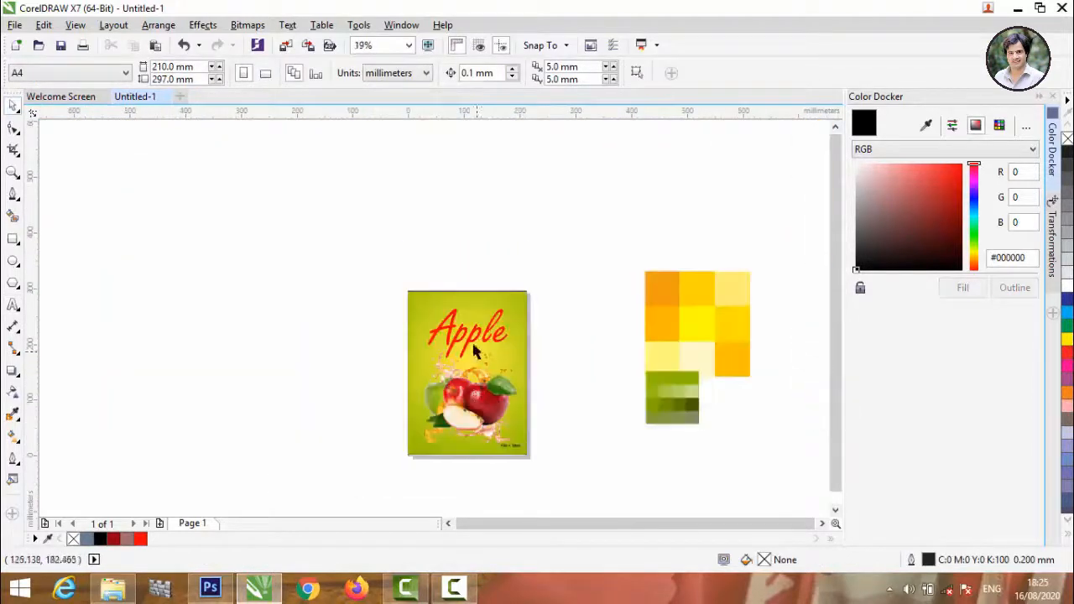
{"action": "scroll", "coordinate": [466, 329], "scroll_direction": "up", "scroll_amount": 4}
{"action": "left_click_drag", "start_coordinate": [480, 362], "coordinate": [478, 346]}
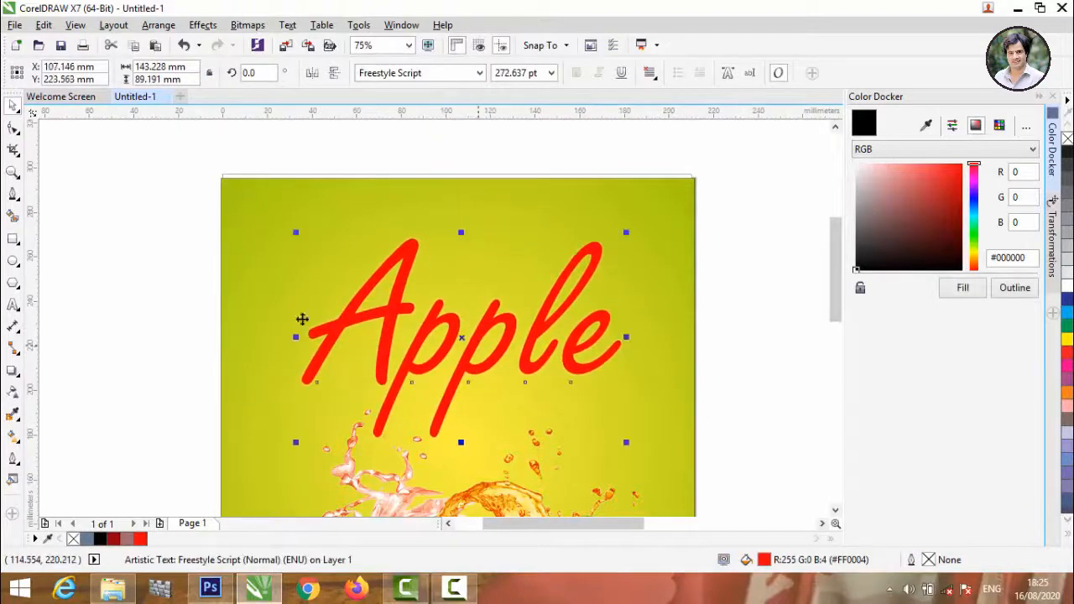
{"action": "left_click", "coordinate": [163, 300]}
Step: Select all artwork on the page, including background, images and text, and group it
{"action": "scroll", "coordinate": [163, 285], "scroll_direction": "down", "scroll_amount": 2}
{"action": "left_click_drag", "start_coordinate": [142, 233], "coordinate": [344, 477]}
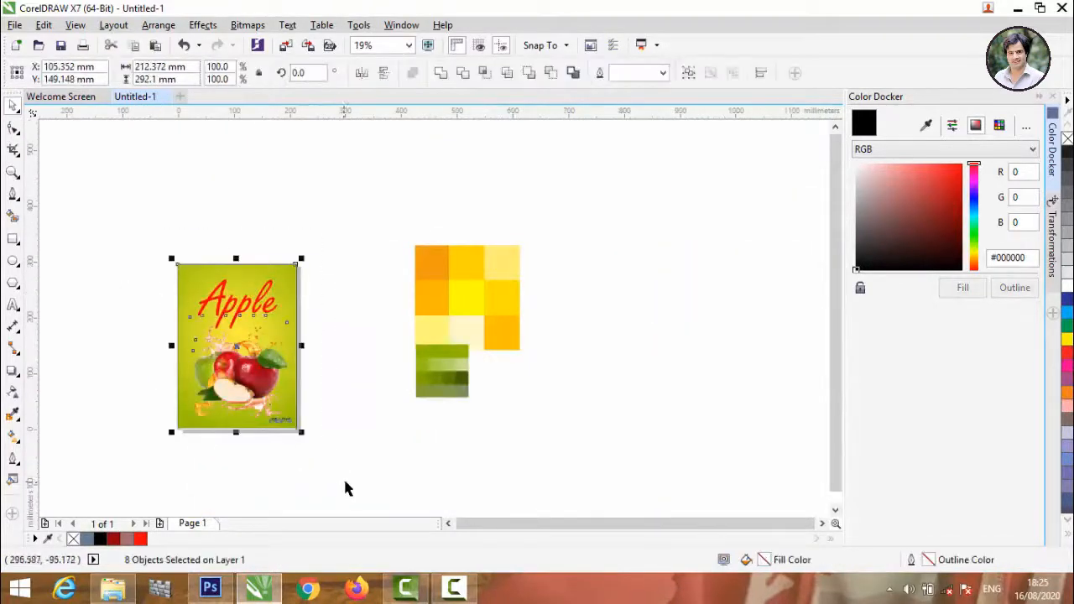
{"action": "left_click", "coordinate": [689, 73]}
Step: Export only the selected group to the Desktop as the PNG file "Untitled-1", keeping RGB Color (24-bit) and transparency
{"action": "left_click", "coordinate": [15, 25]}
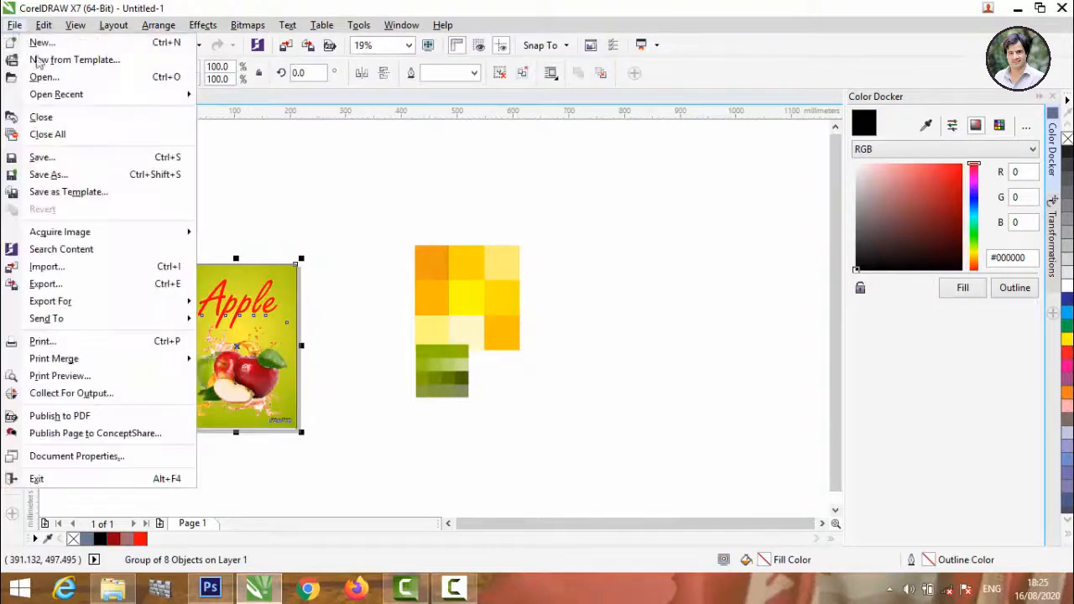
{"action": "left_click", "coordinate": [88, 283]}
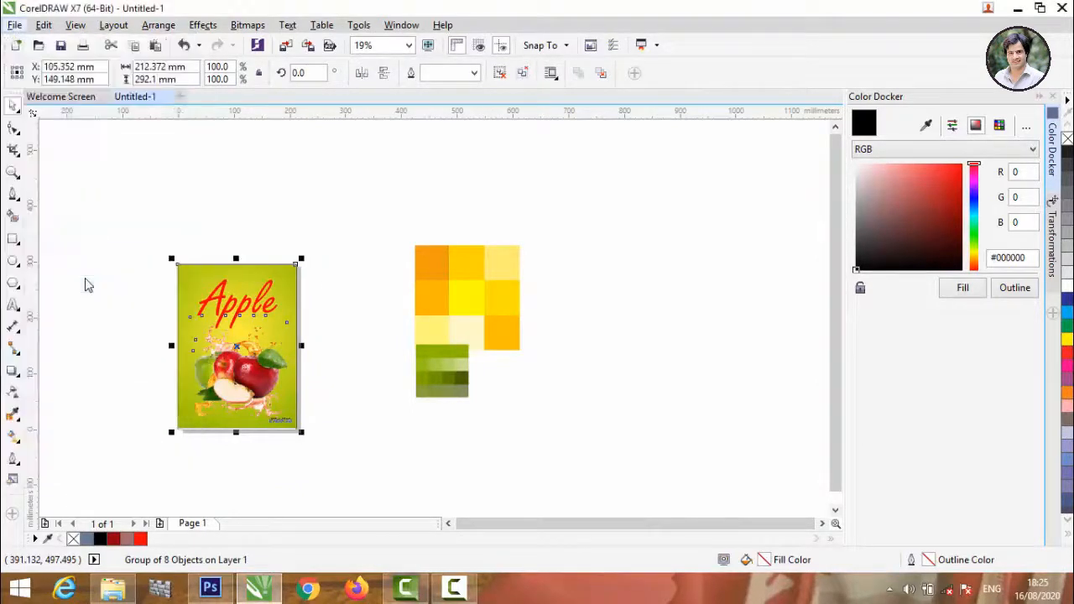
{"action": "left_click", "coordinate": [317, 170]}
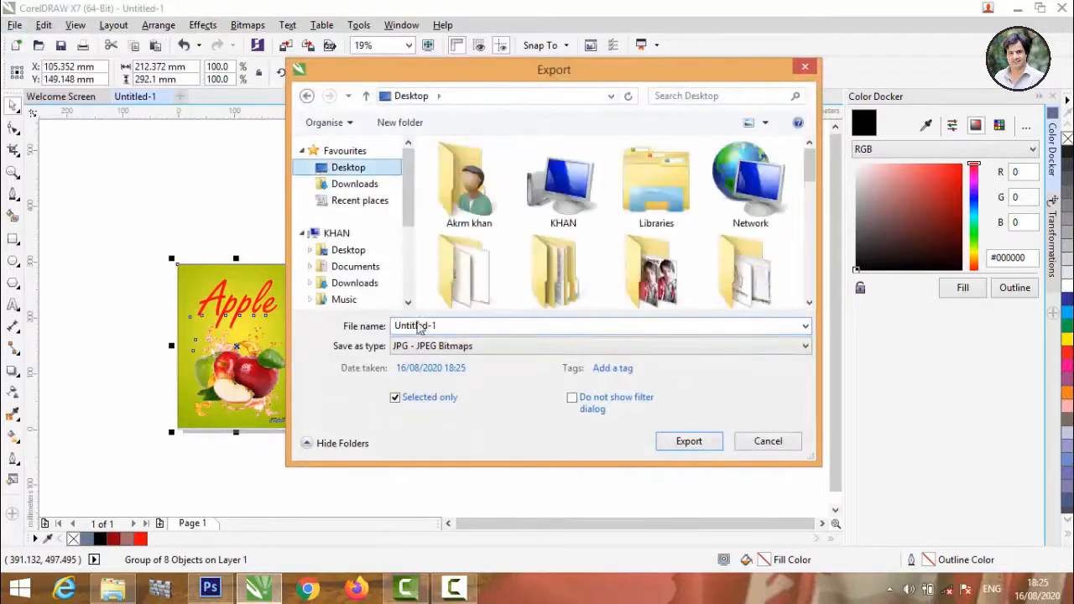
{"action": "left_click", "coordinate": [433, 351]}
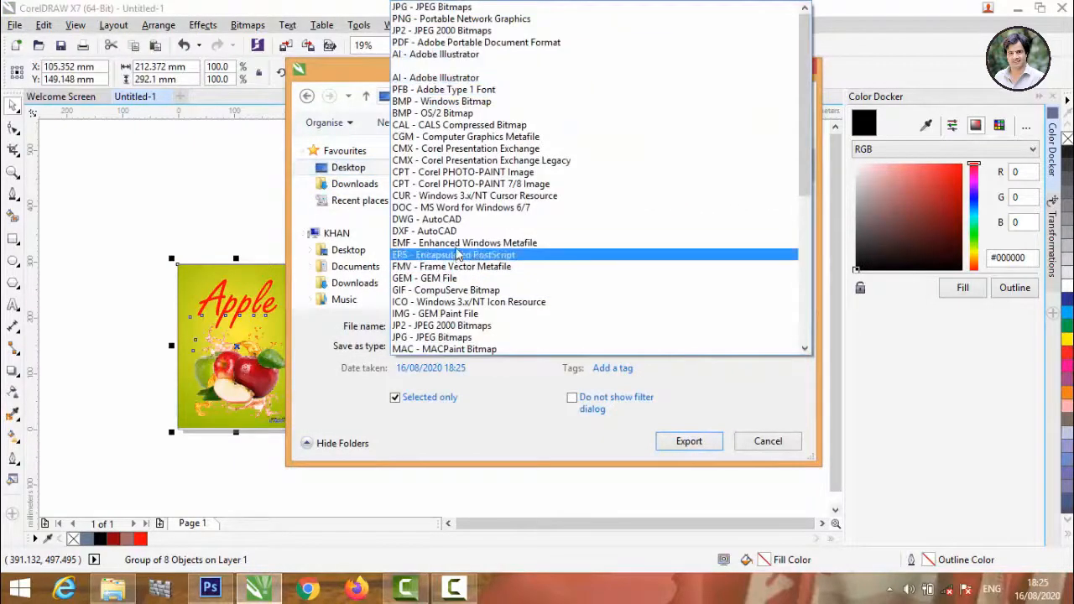
{"action": "left_click", "coordinate": [451, 19]}
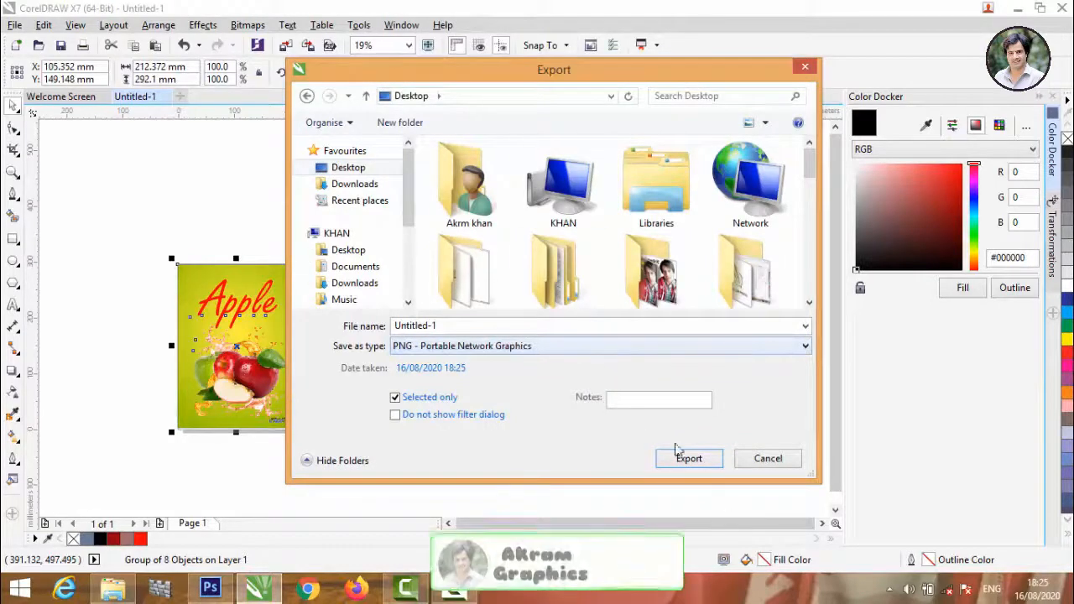
{"action": "left_click", "coordinate": [689, 460]}
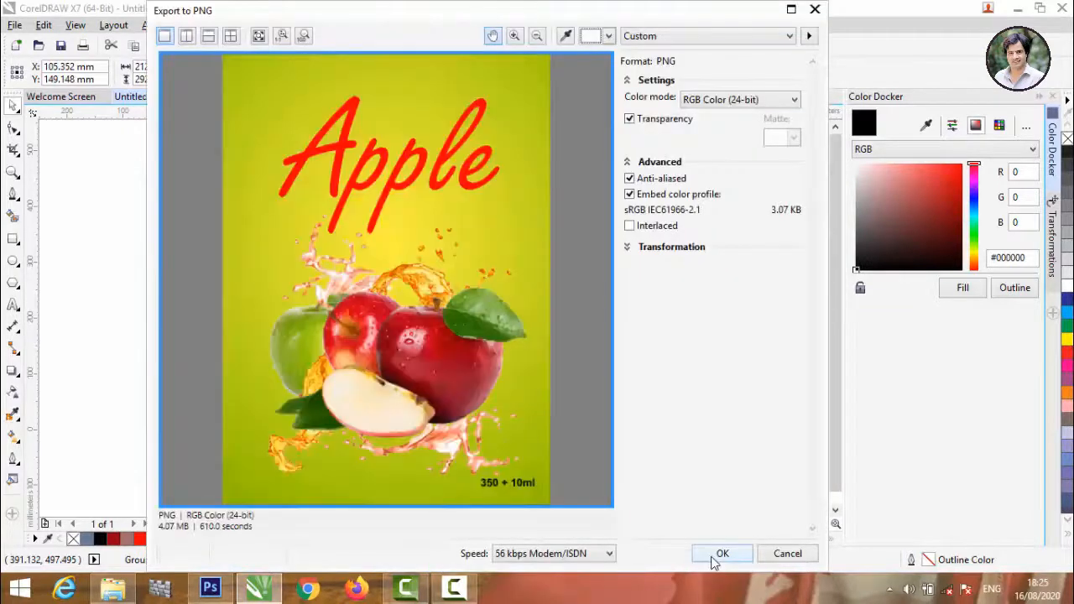
{"action": "left_click", "coordinate": [721, 556]}
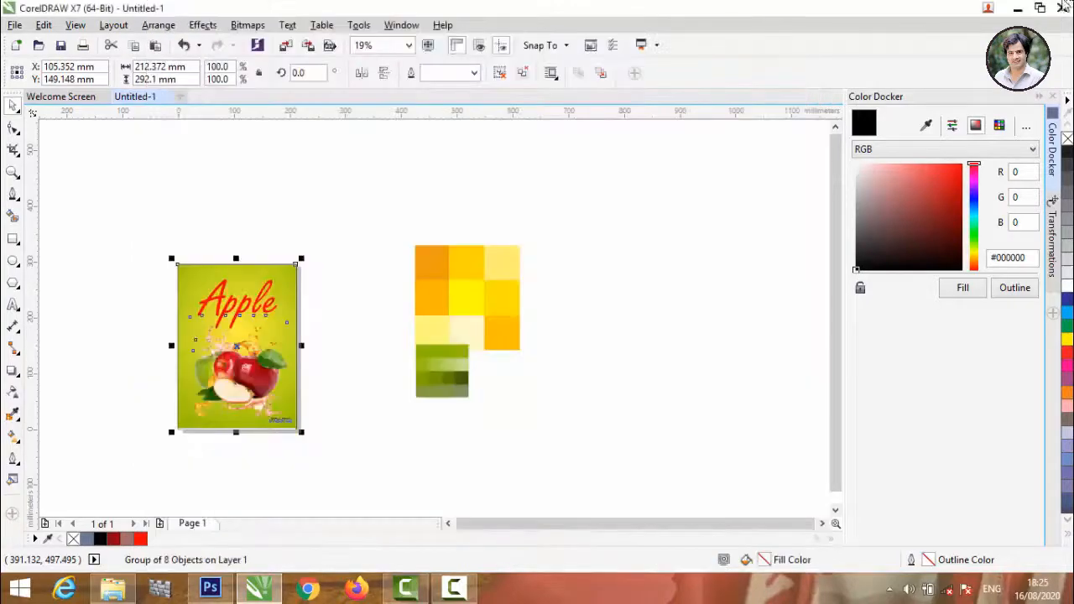
Step: Go to the desktop, refresh it, and move the exported "Untitled-1" image to an empty area
{"action": "left_click", "coordinate": [1020, 8]}
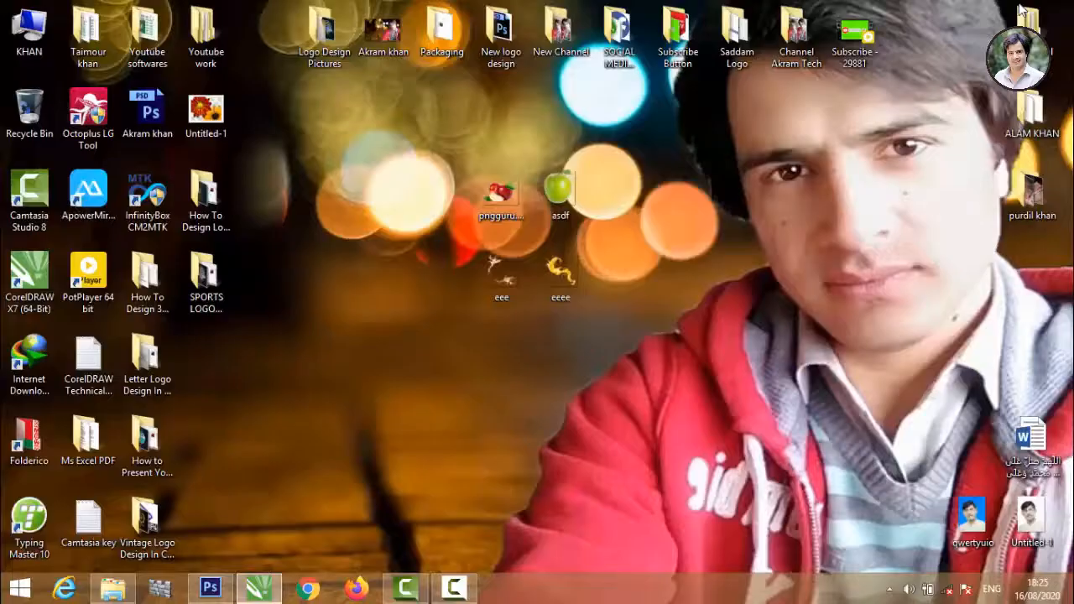
{"action": "right_click", "coordinate": [318, 180]}
{"action": "left_click", "coordinate": [366, 224]}
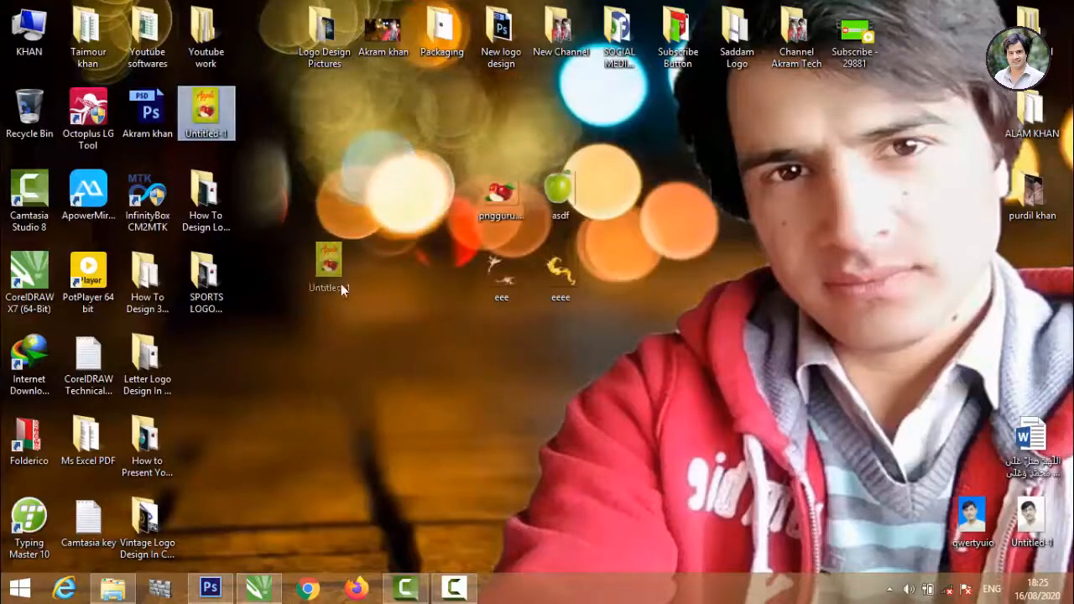
{"action": "left_click_drag", "start_coordinate": [341, 284], "coordinate": [343, 287]}
Step: Open the MockUp PSD from folder 6 of Packaging > Pouch Mockup in Photoshop
{"action": "left_click", "coordinate": [113, 588]}
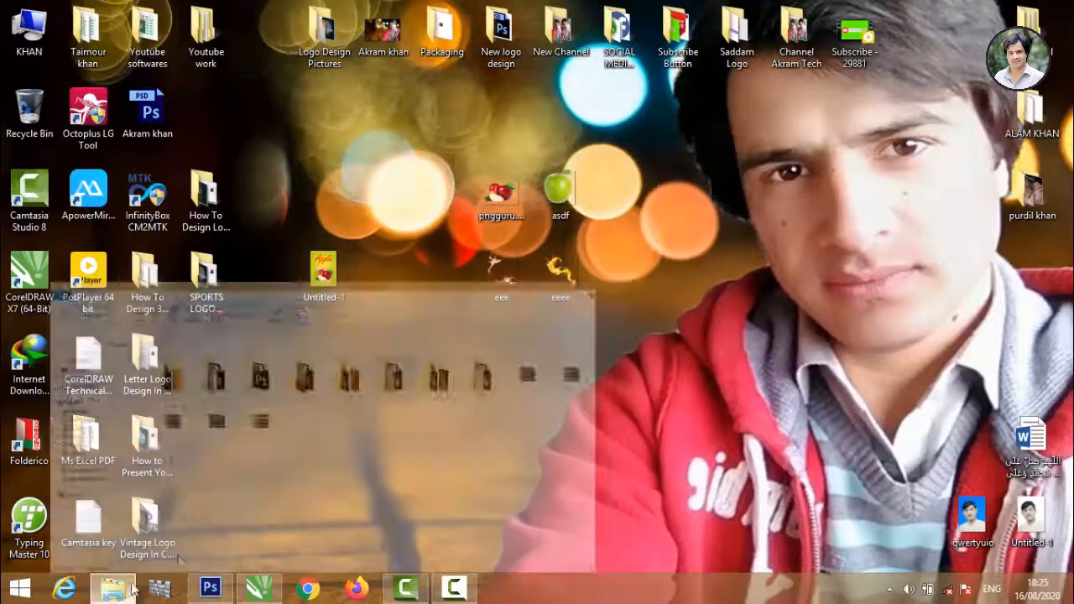
{"action": "double_click", "coordinate": [682, 197]}
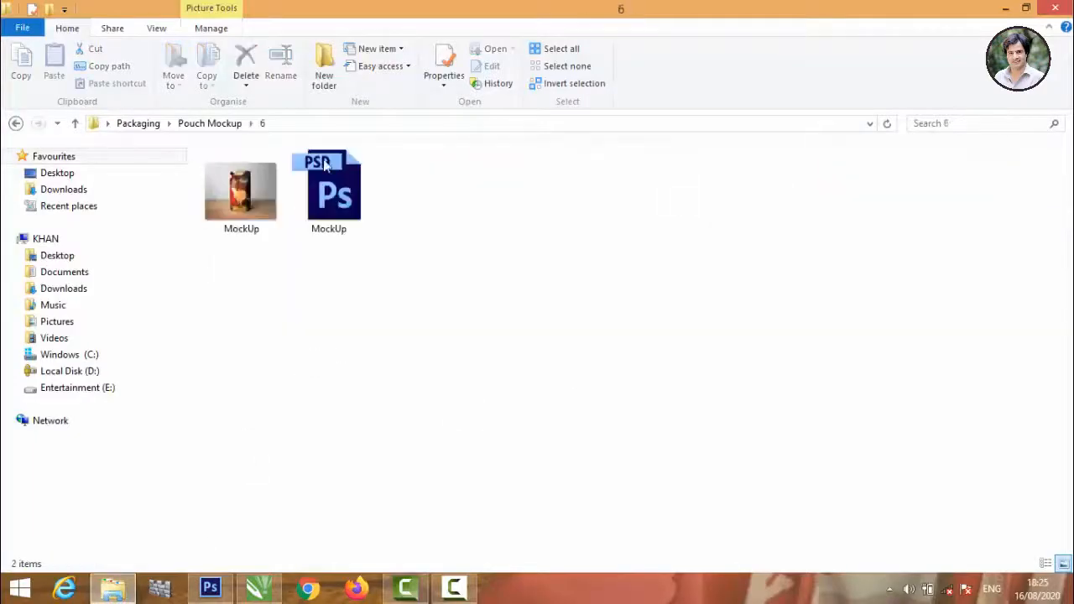
{"action": "left_click_drag", "start_coordinate": [329, 188], "coordinate": [388, 378]}
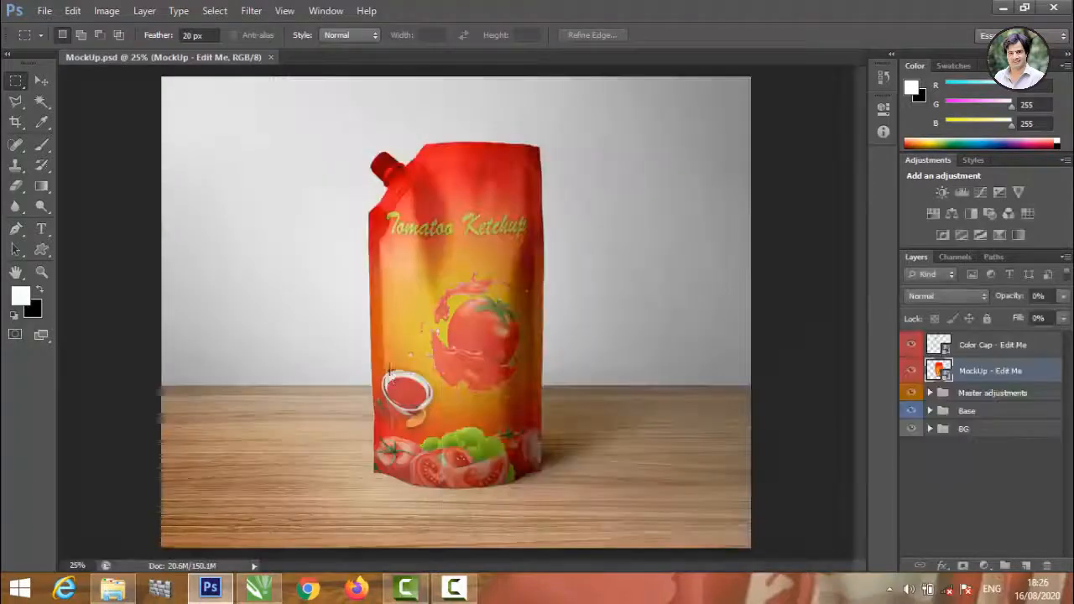
Step: Open the contents of the "MockUp - Edit Me" smart object and place the "Untitled-1" image from the desktop in it
{"action": "double_click", "coordinate": [934, 369]}
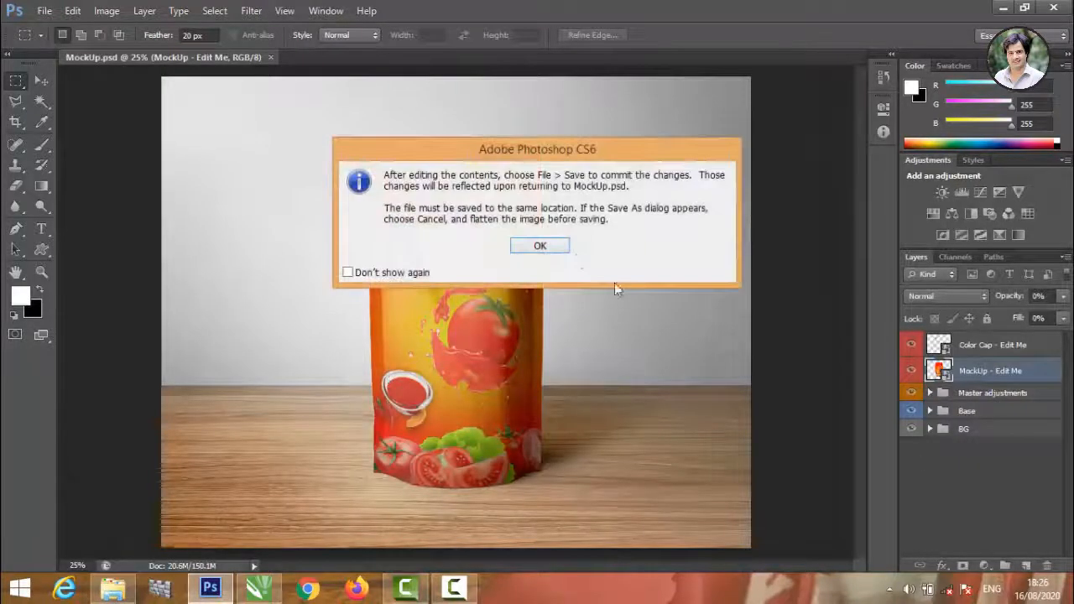
{"action": "left_click", "coordinate": [539, 246]}
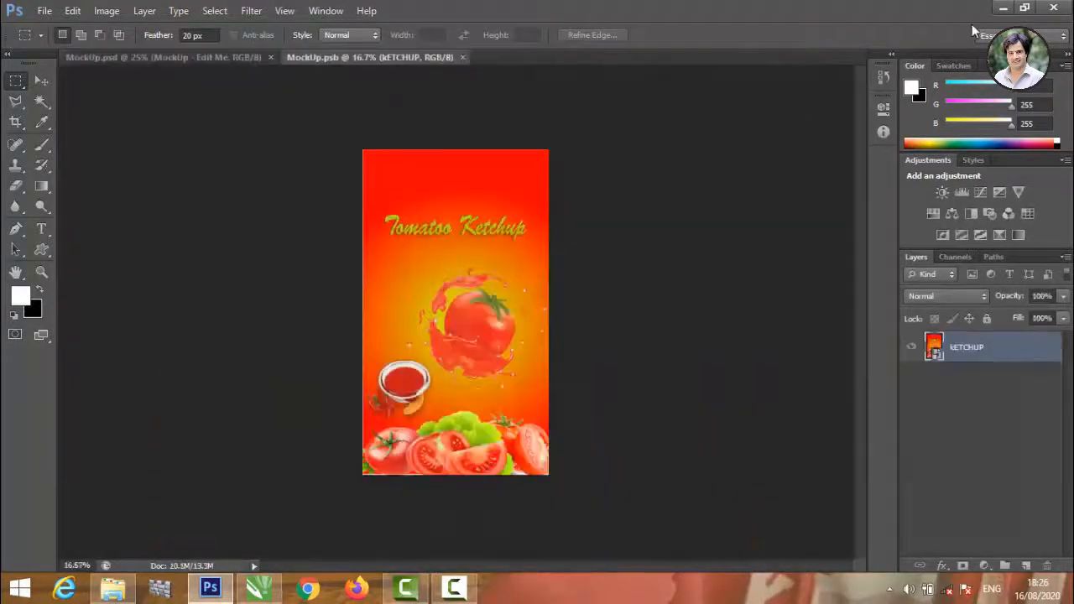
{"action": "left_click", "coordinate": [1002, 7]}
{"action": "left_click", "coordinate": [1004, 7]}
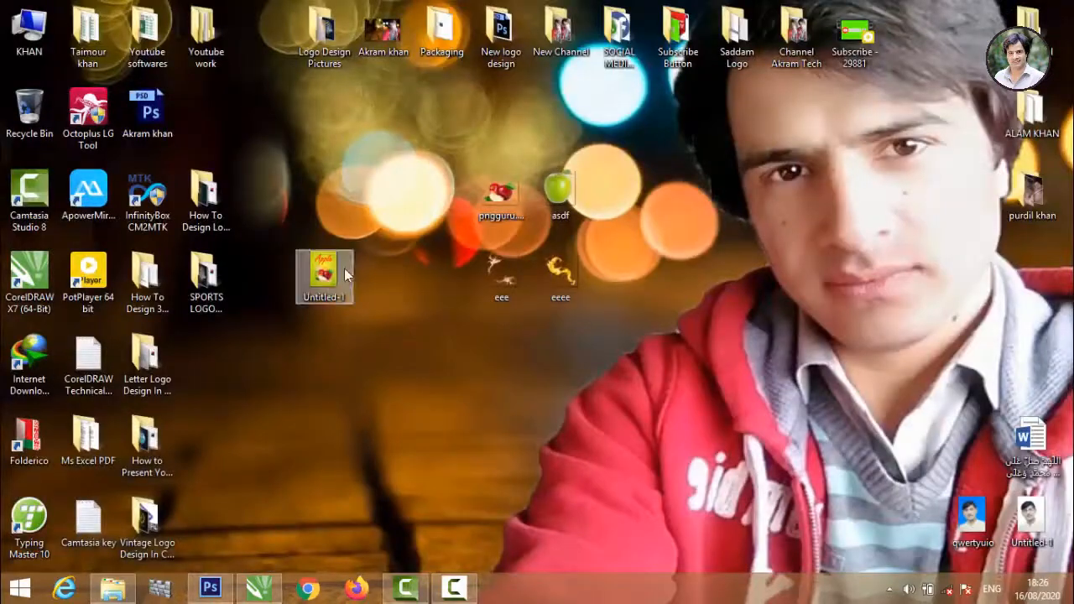
{"action": "left_click_drag", "start_coordinate": [323, 281], "coordinate": [429, 220]}
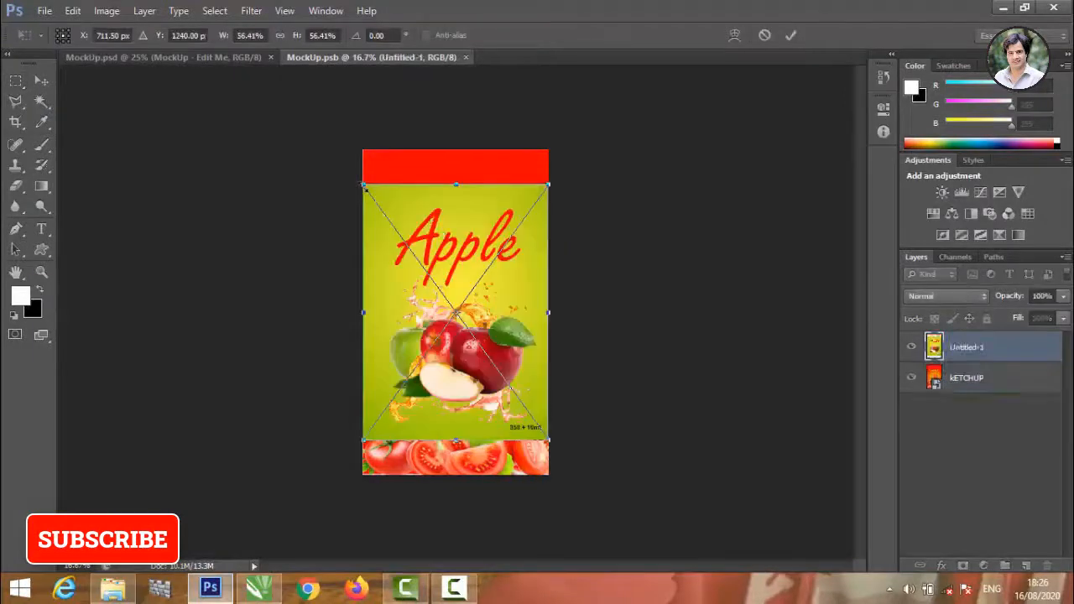
Step: Stretch the placed apple artwork to cover the whole canvas, about 56.4% wide and 71.8% high, and commit the placement
{"action": "left_click_drag", "start_coordinate": [364, 185], "coordinate": [362, 152]}
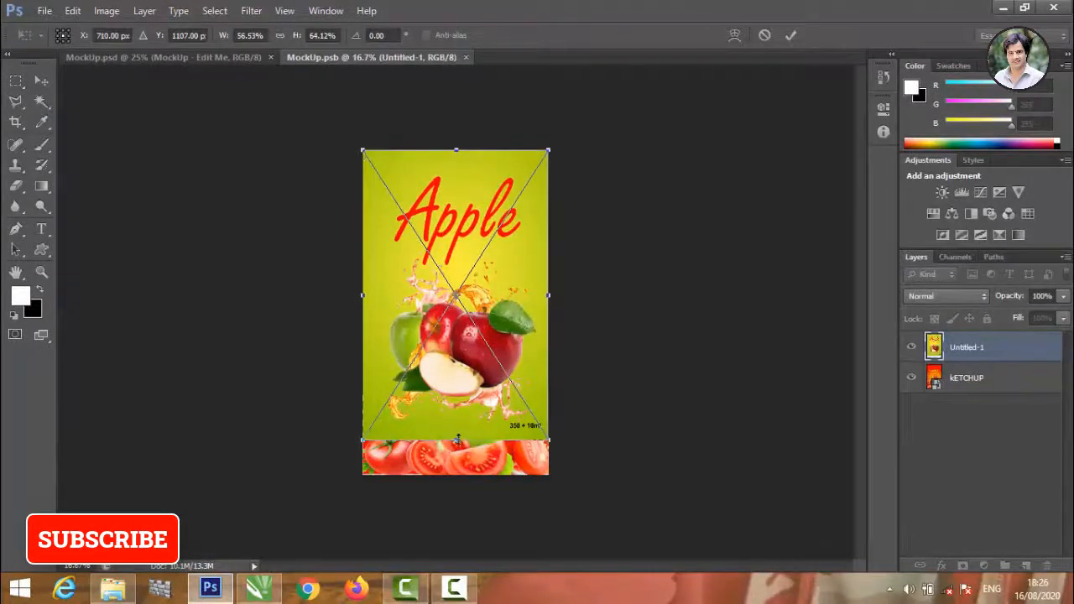
{"action": "left_click_drag", "start_coordinate": [457, 440], "coordinate": [457, 475]}
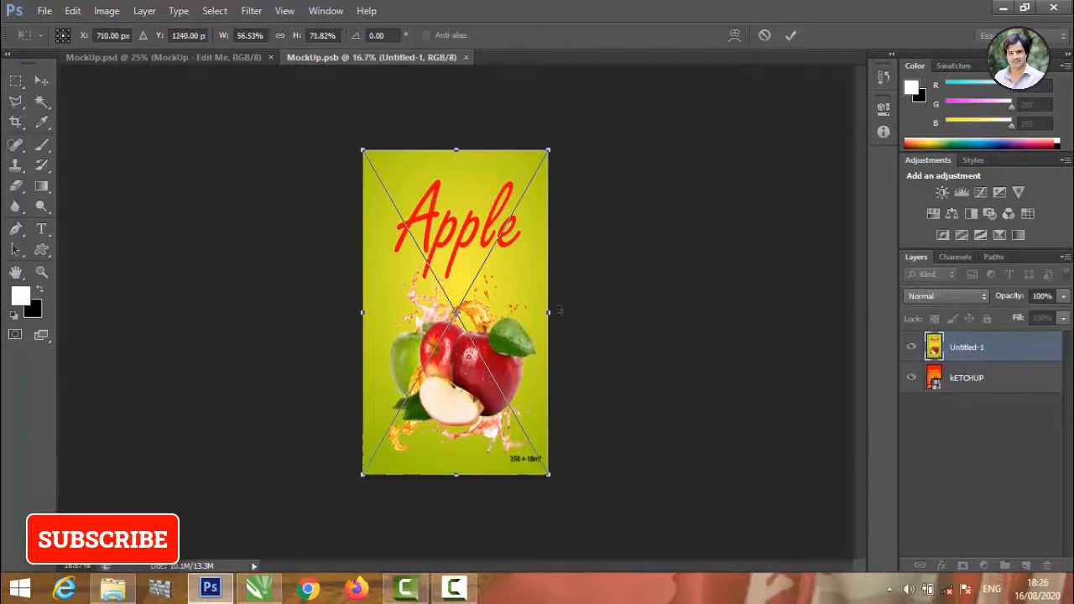
{"action": "left_click_drag", "start_coordinate": [559, 311], "coordinate": [549, 313]}
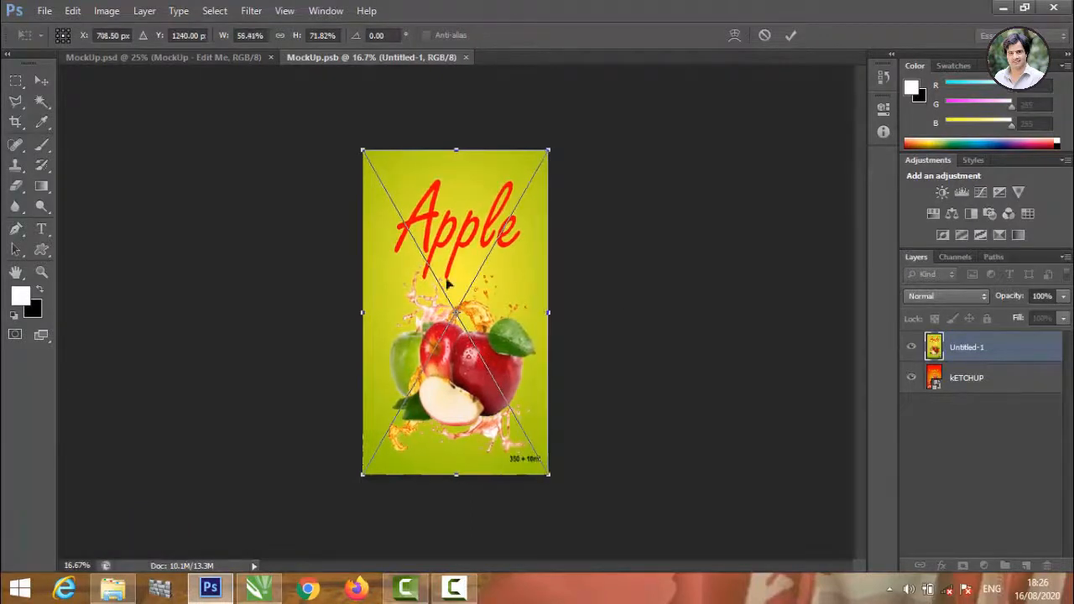
{"action": "left_click", "coordinate": [790, 36]}
Step: Delete the kETCHUP layer and close MockUp.psb, saving its changes to the pouch mockup
{"action": "left_click", "coordinate": [965, 377]}
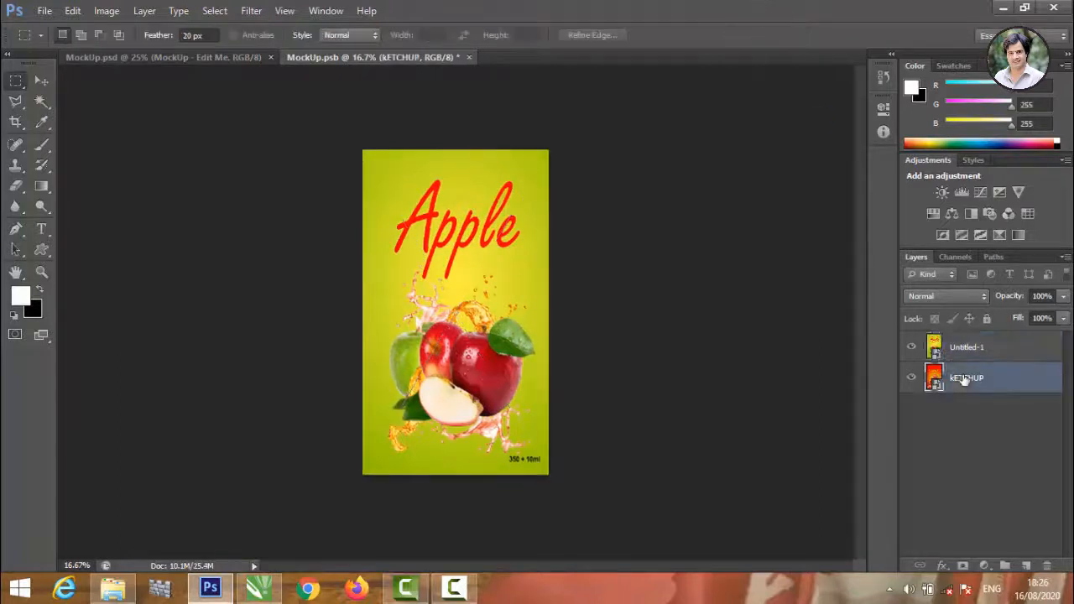
{"action": "right_click", "coordinate": [966, 378]}
{"action": "left_click", "coordinate": [854, 72]}
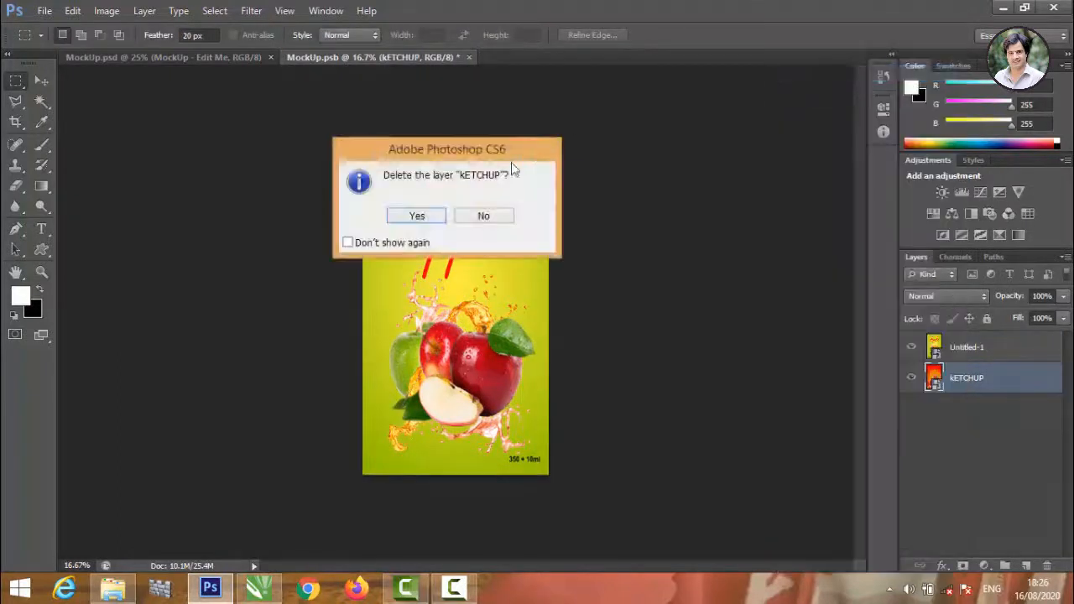
{"action": "left_click", "coordinate": [431, 216]}
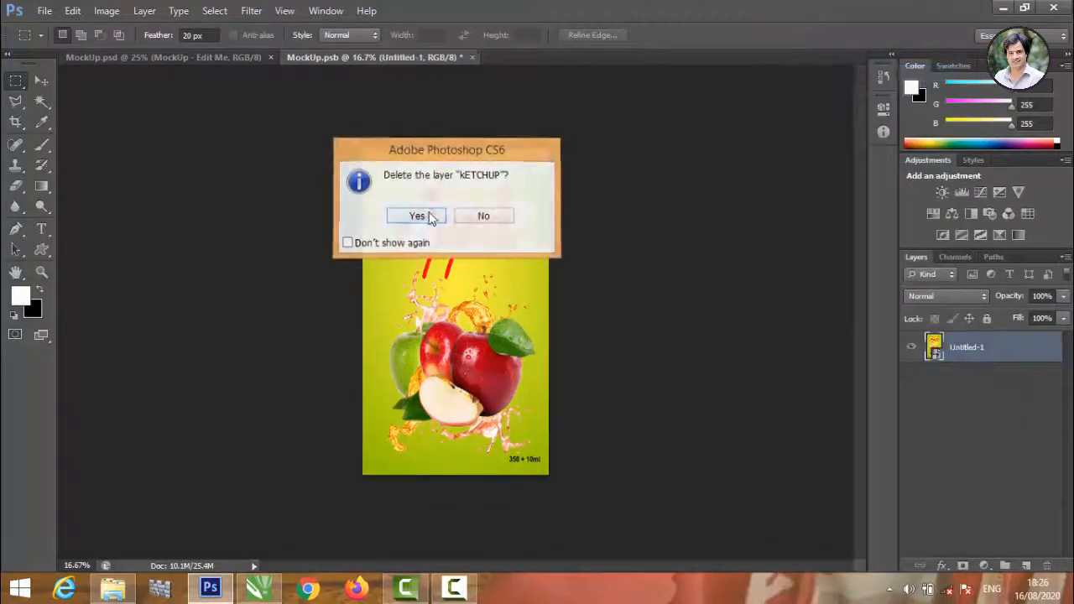
{"action": "left_click", "coordinate": [472, 57]}
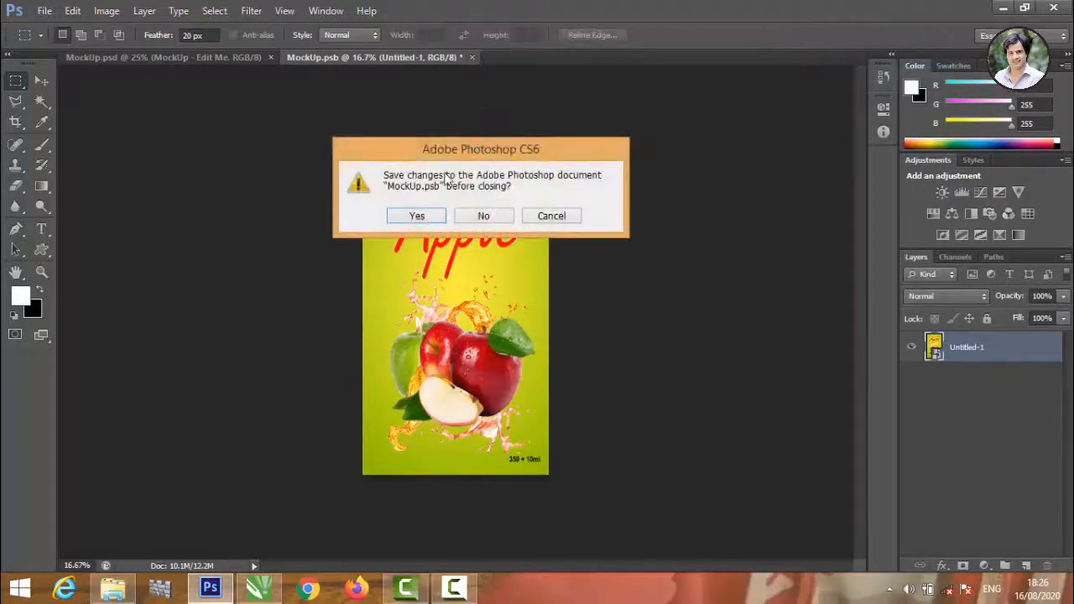
{"action": "left_click", "coordinate": [422, 217]}
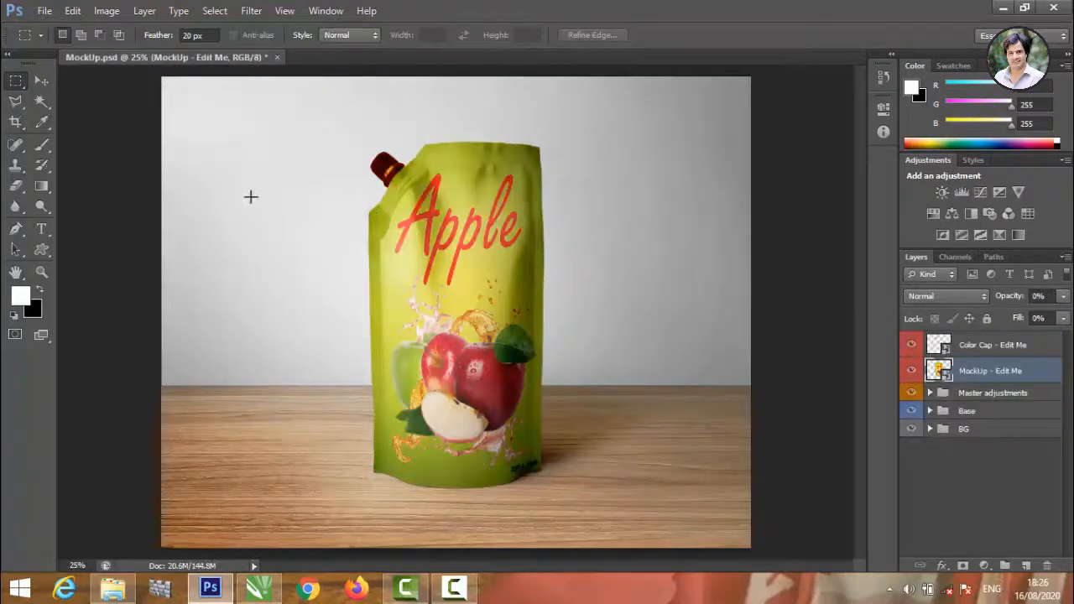
{"action": "left_click", "coordinate": [41, 80]}
{"action": "left_click", "coordinate": [369, 239]}
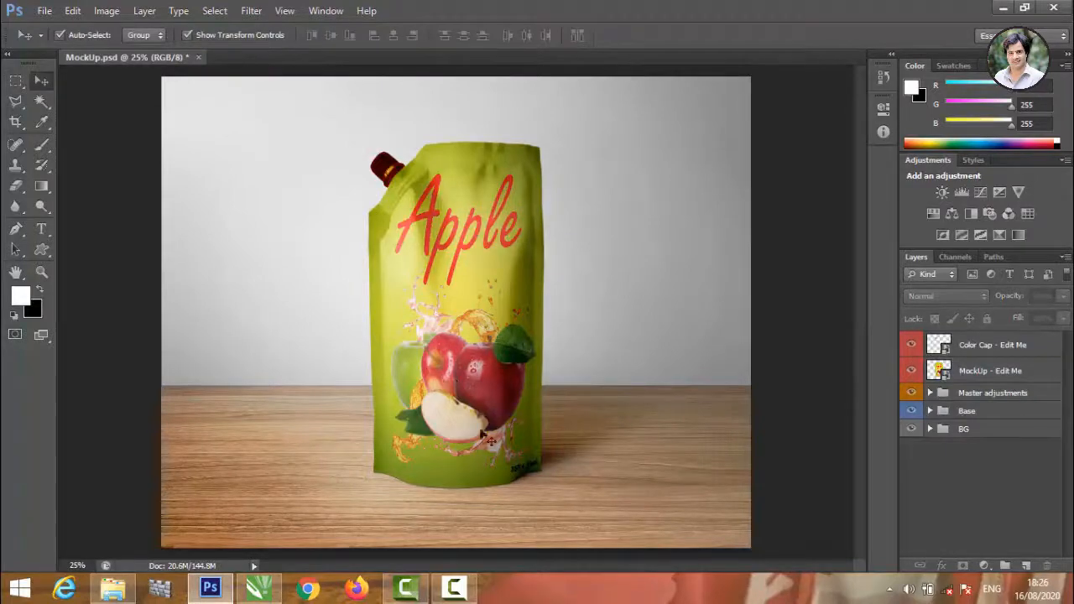
{"action": "left_click", "coordinate": [407, 588]}
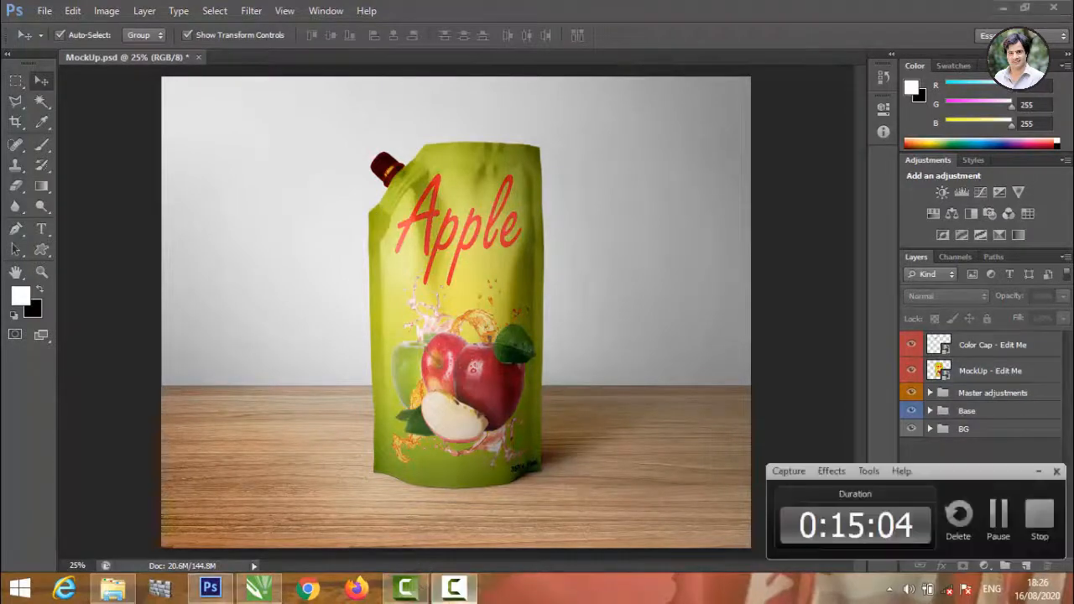